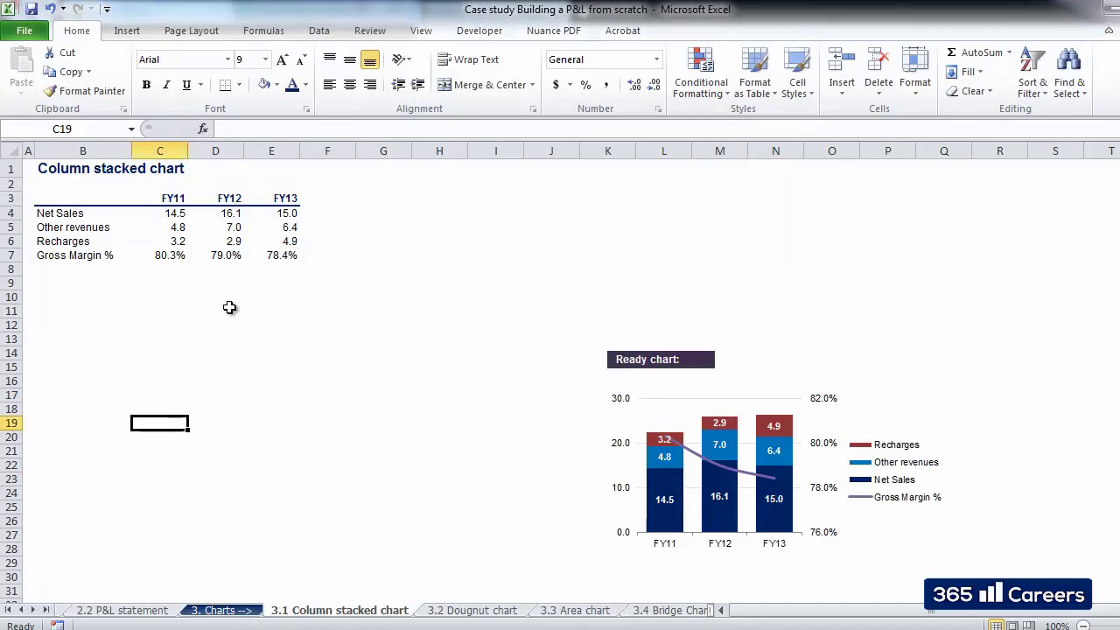
# Review the sheet's data table from the title cell down to the Gross Margin % row.
pyautogui.click(58, 171)
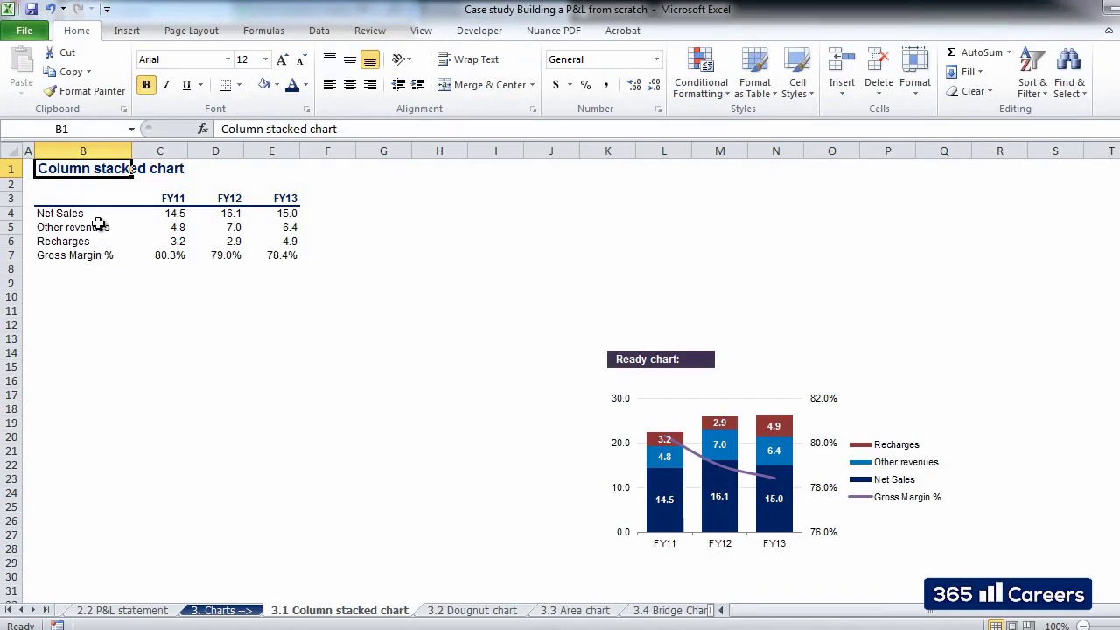
pyautogui.moveTo(87, 214); pyautogui.dragTo(274, 250)
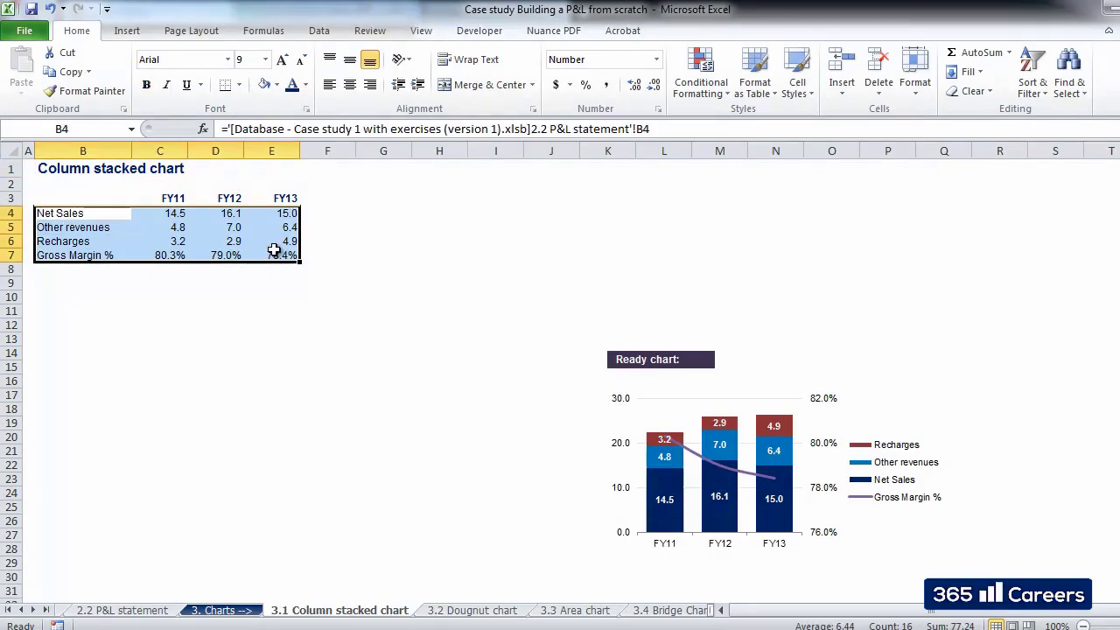
pyautogui.click(274, 244)
pyautogui.click(80, 215)
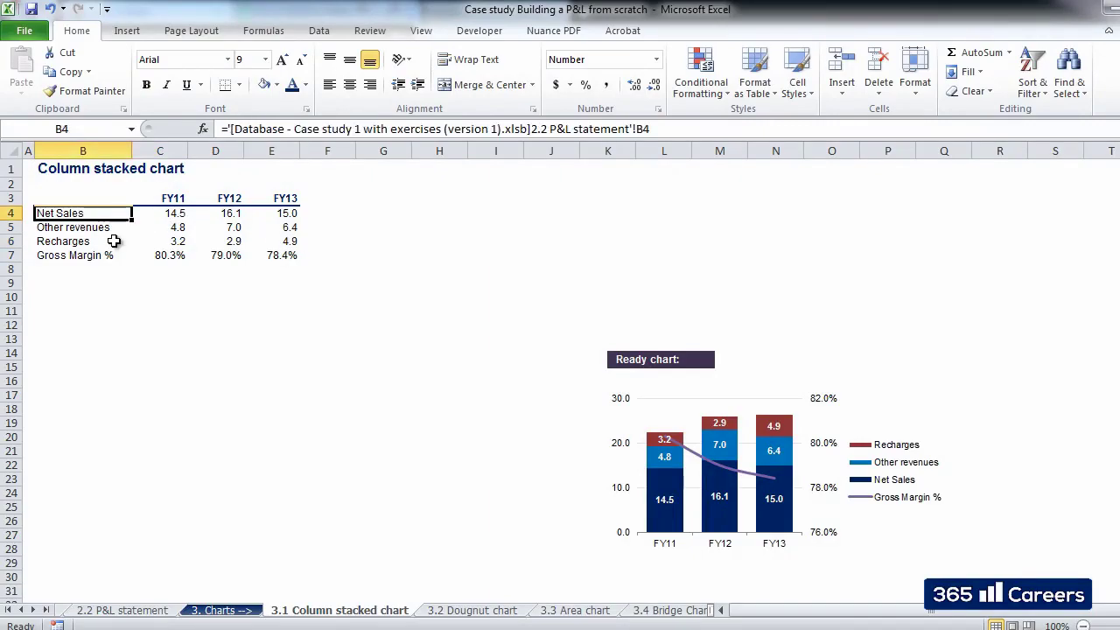
pyautogui.click(113, 242)
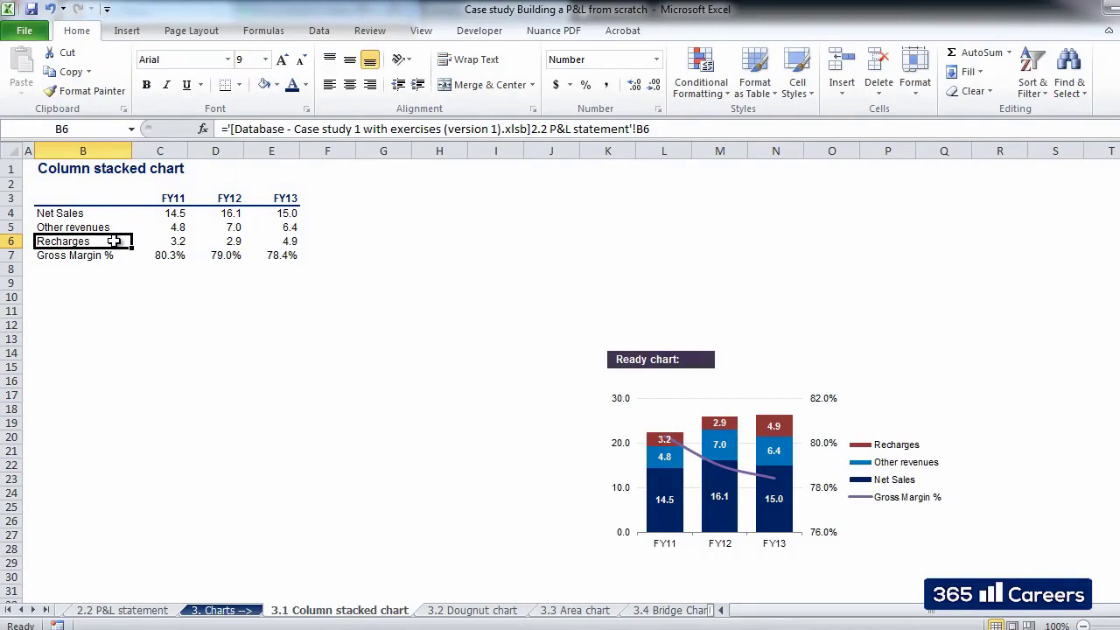
pyautogui.press('Down')
pyautogui.press('Right')
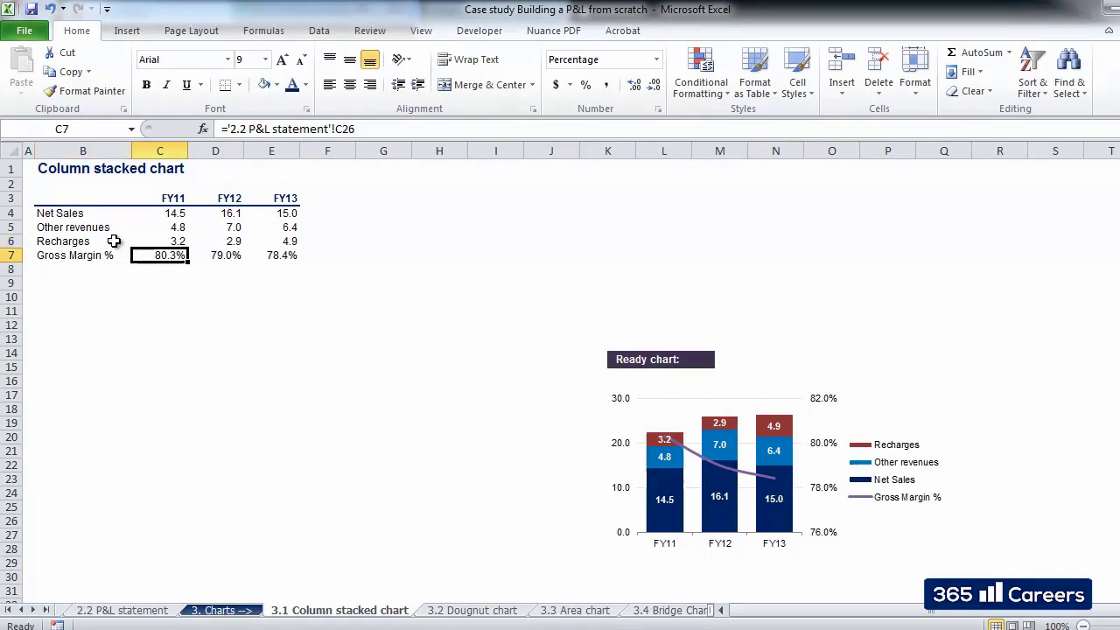
pyautogui.press('Down')
pyautogui.press('Down')
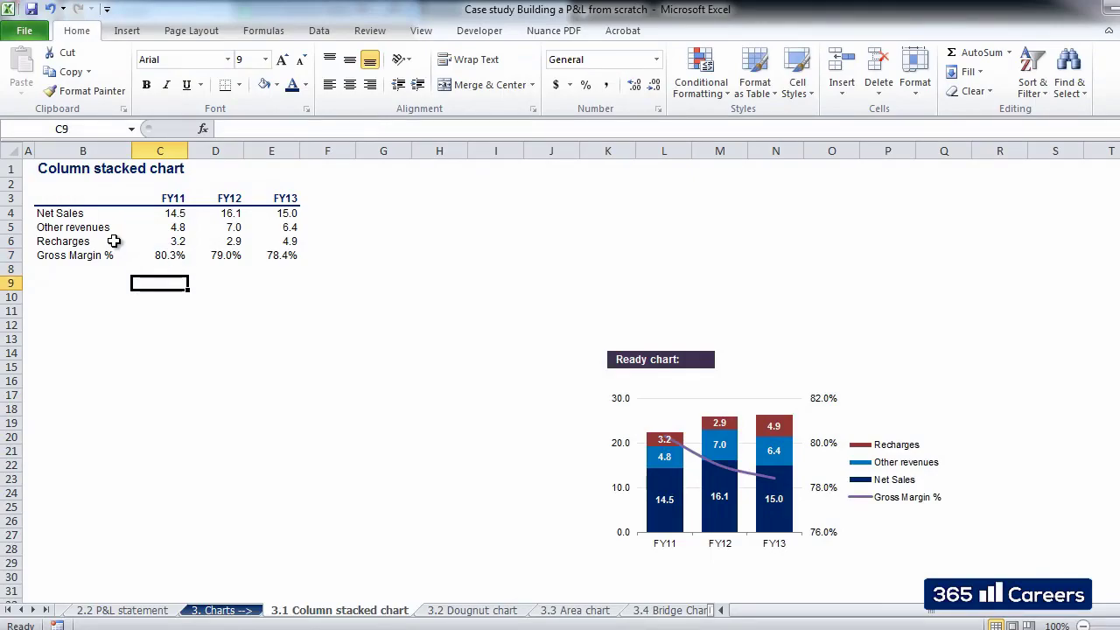
pyautogui.press('Down')
pyautogui.press('Left')
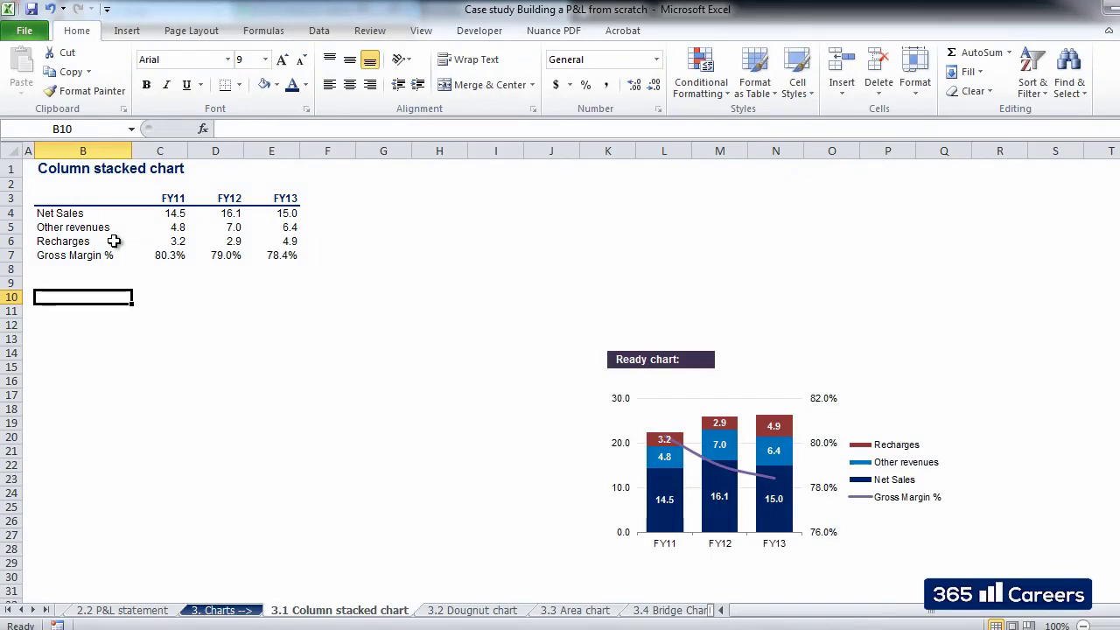
# Insert a stacked column chart from B4:E7 and move it left of the ready chart.
pyautogui.moveTo(86, 216); pyautogui.dragTo(262, 255)
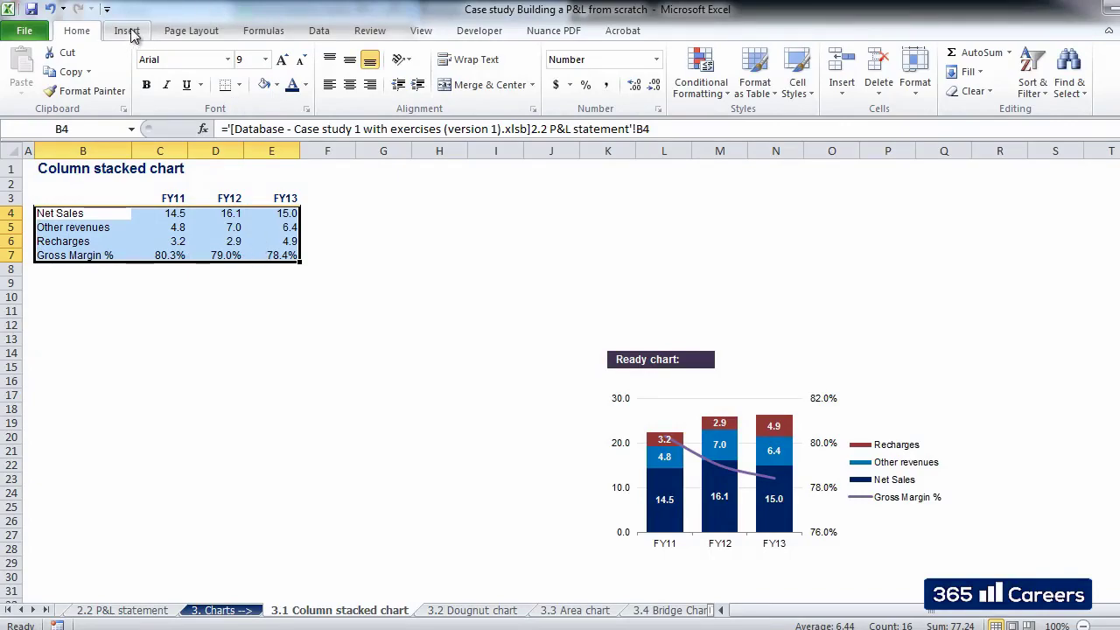
pyautogui.click(127, 31)
pyautogui.click(340, 99)
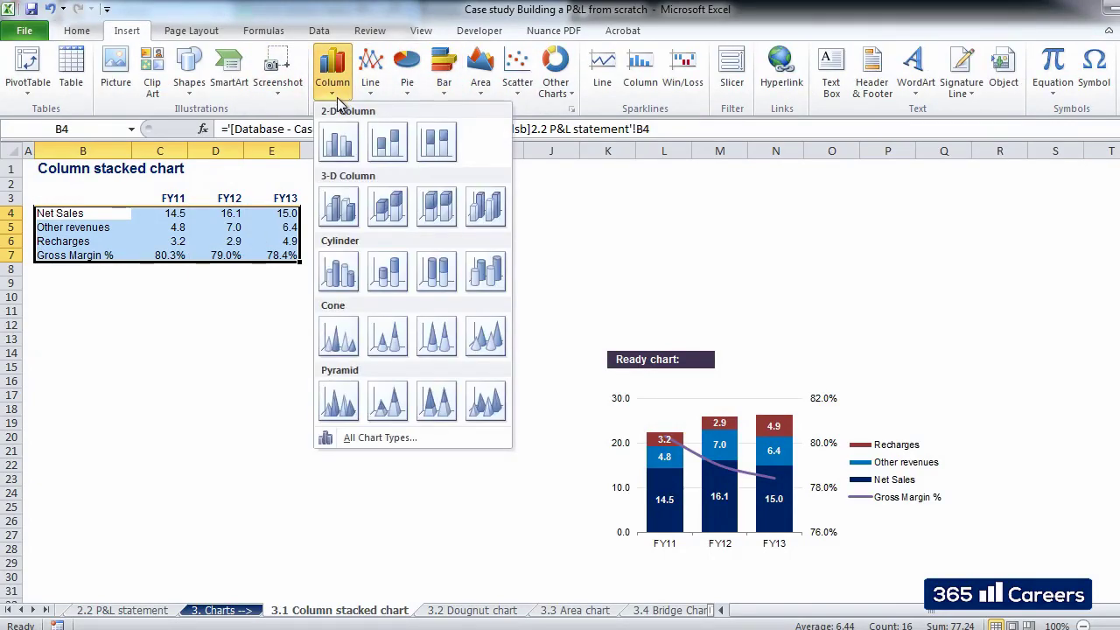
pyautogui.click(391, 153)
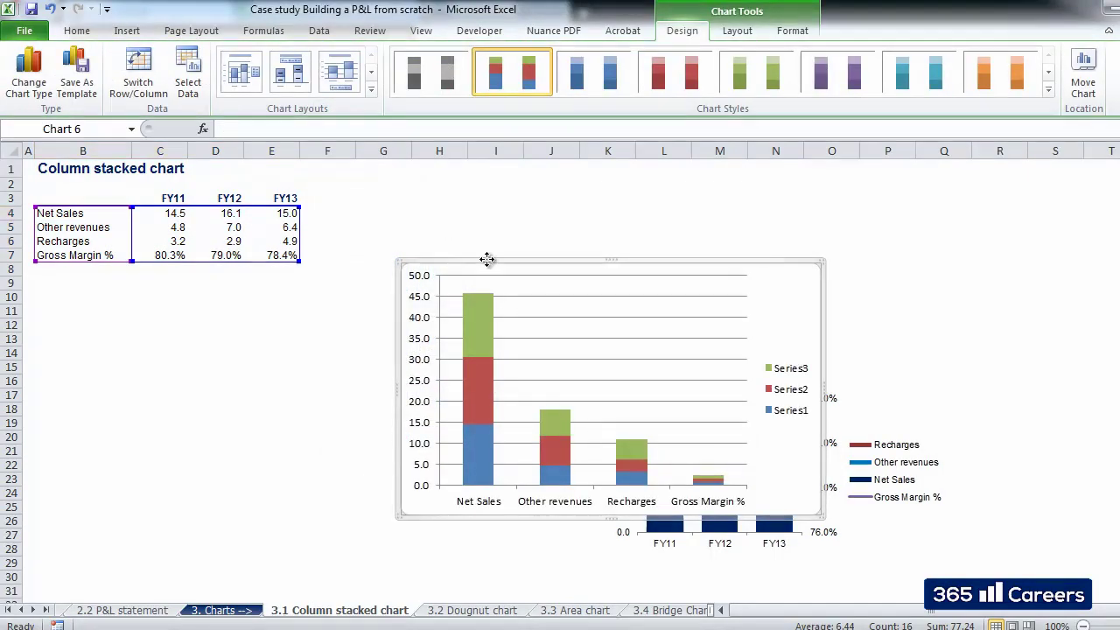
pyautogui.moveTo(487, 262); pyautogui.dragTo(210, 297)
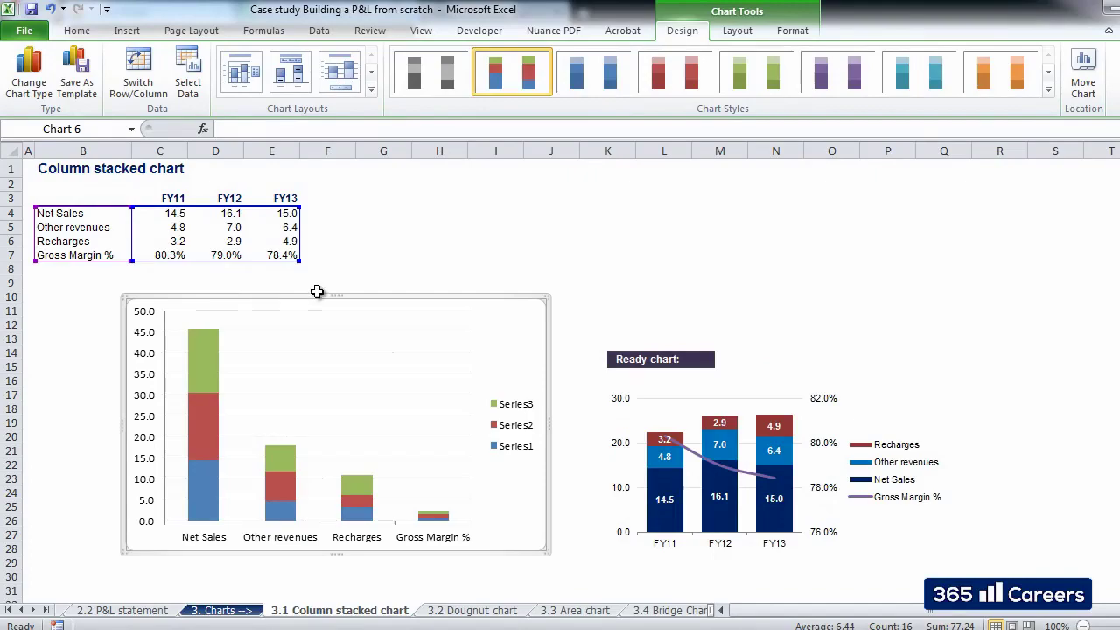
# Switch the chart's rows and columns in Select Data so each year stacks the four line items.
pyautogui.rightClick(498, 295)
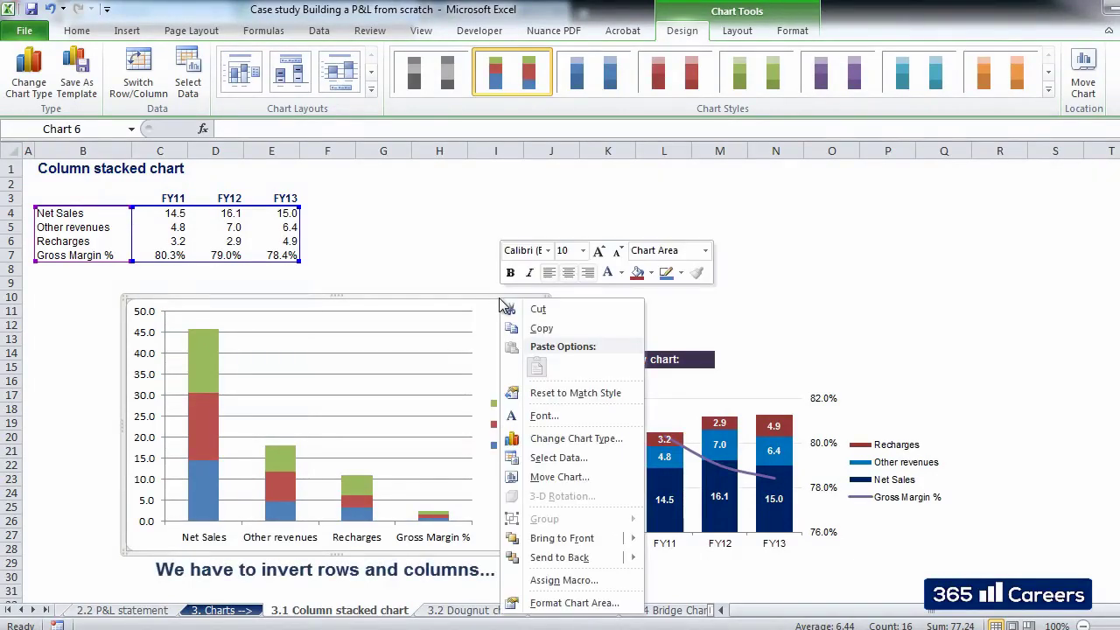
pyautogui.click(550, 456)
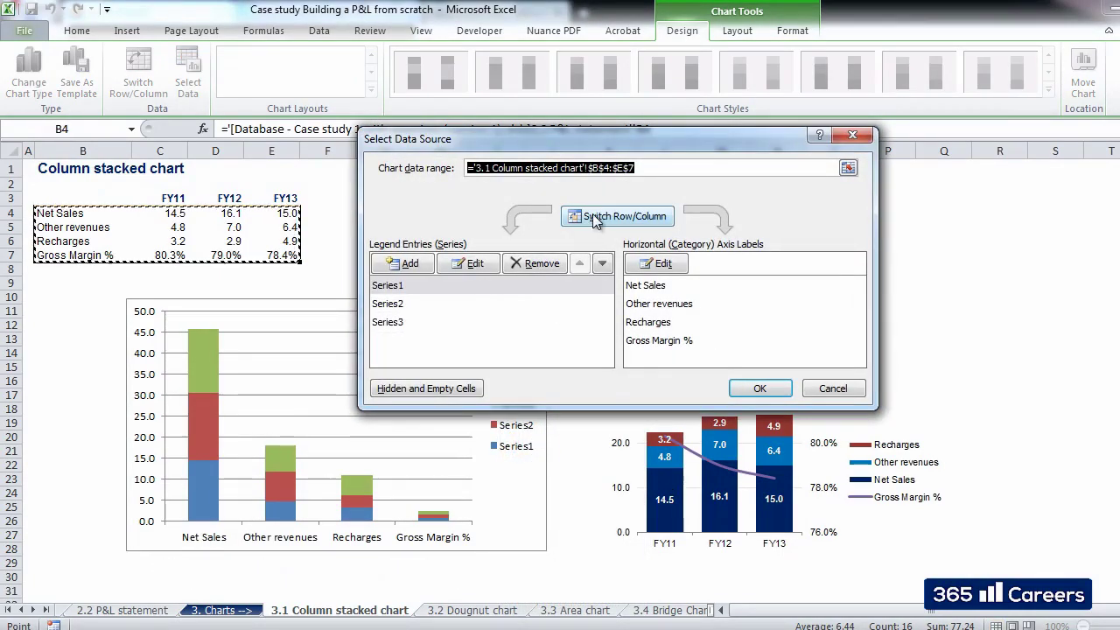
pyautogui.click(592, 216)
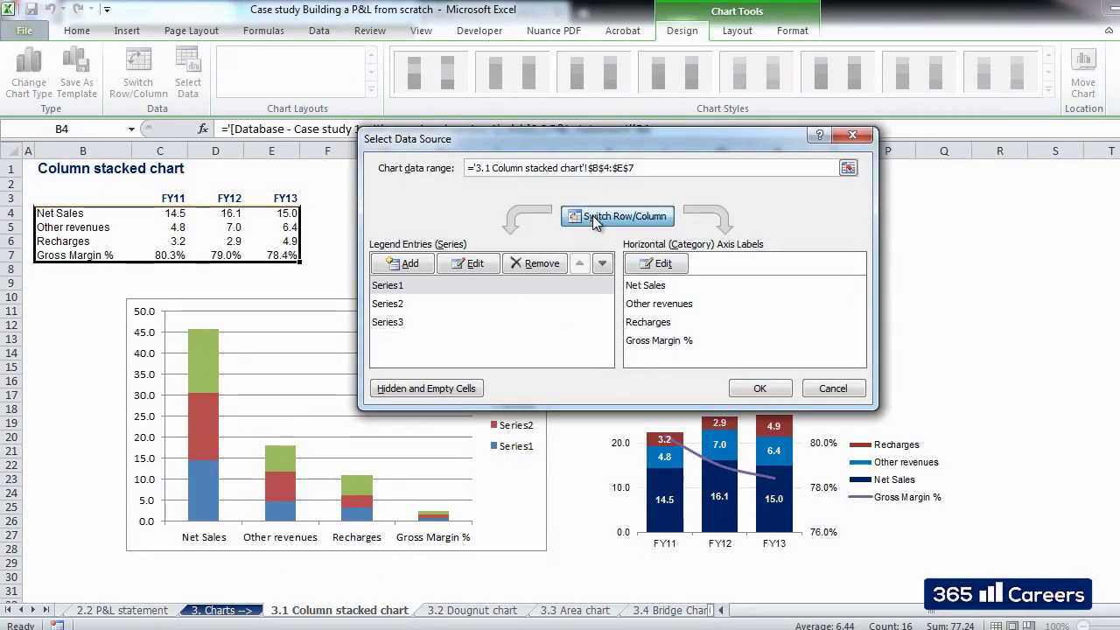
pyautogui.click(760, 388)
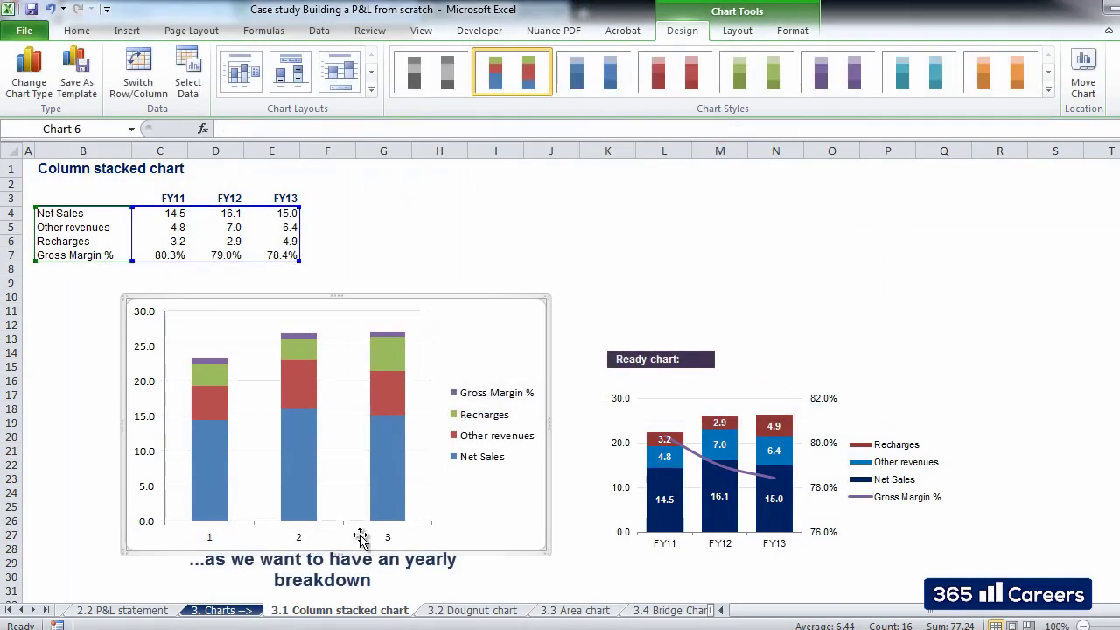
# Format all chart text as Arial at 8 pt using the Home tab font boxes.
pyautogui.rightClick(398, 297)
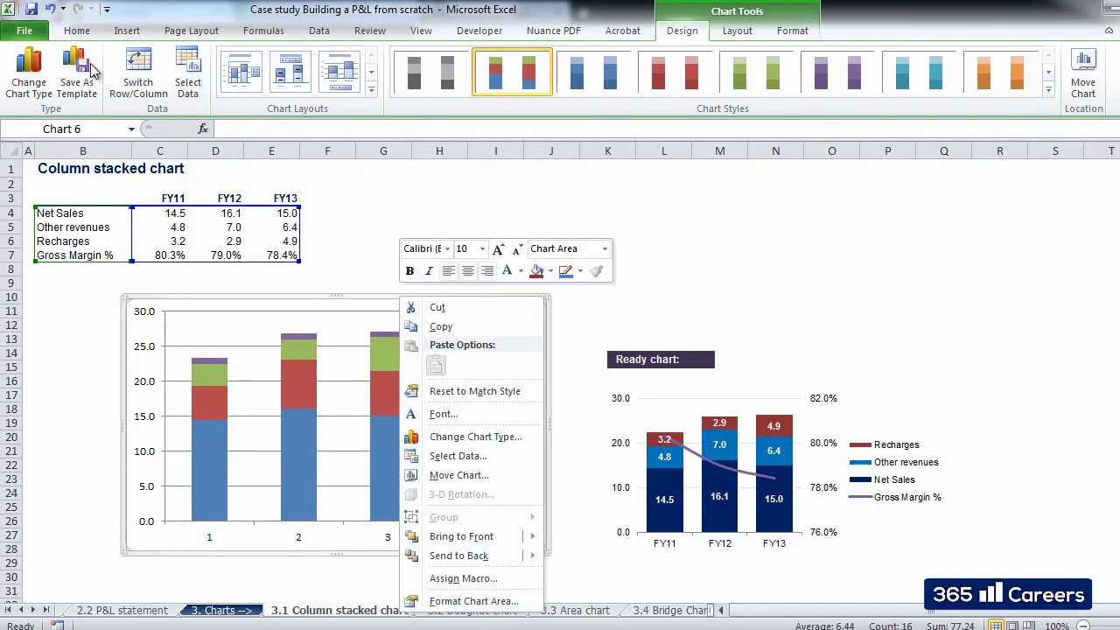
pyautogui.click(81, 35)
pyautogui.click(193, 59)
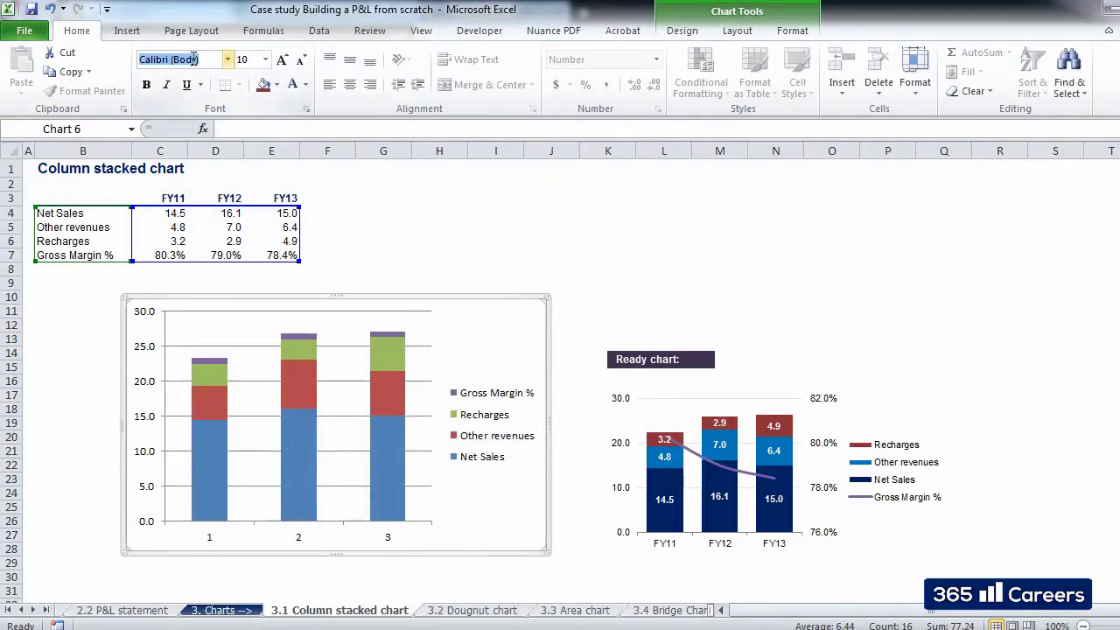
pyautogui.write('Arial')
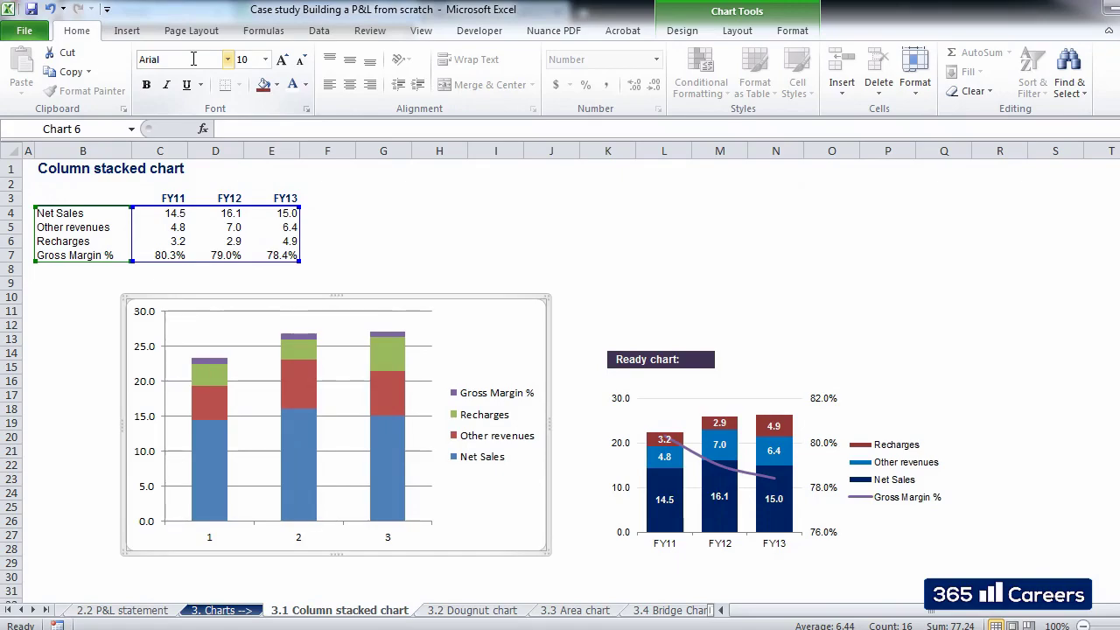
pyautogui.press('Return')
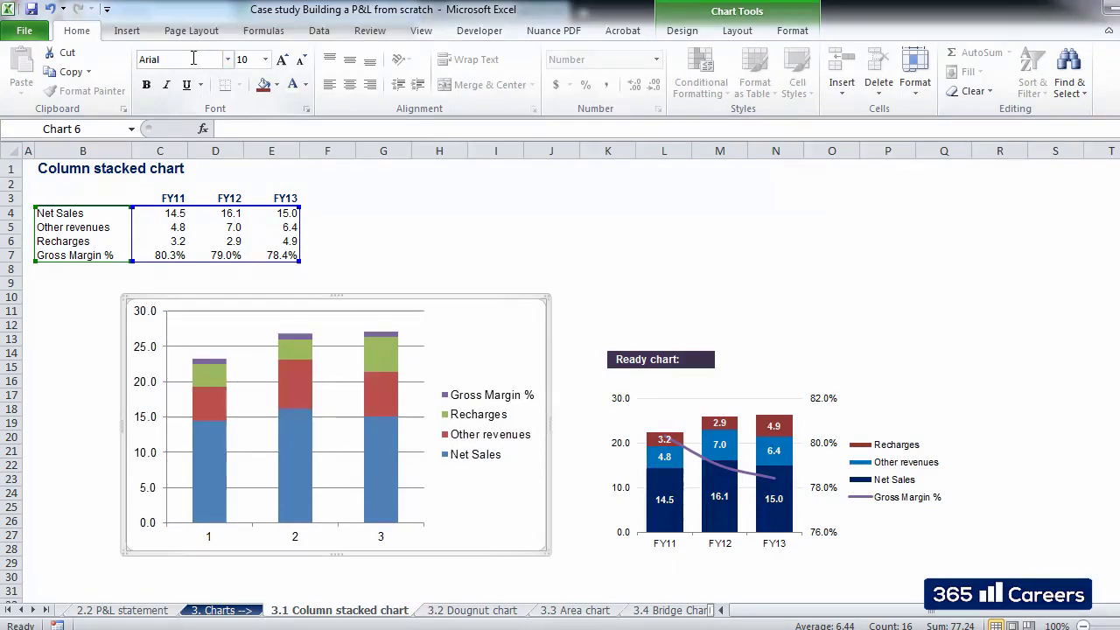
pyautogui.click(247, 59)
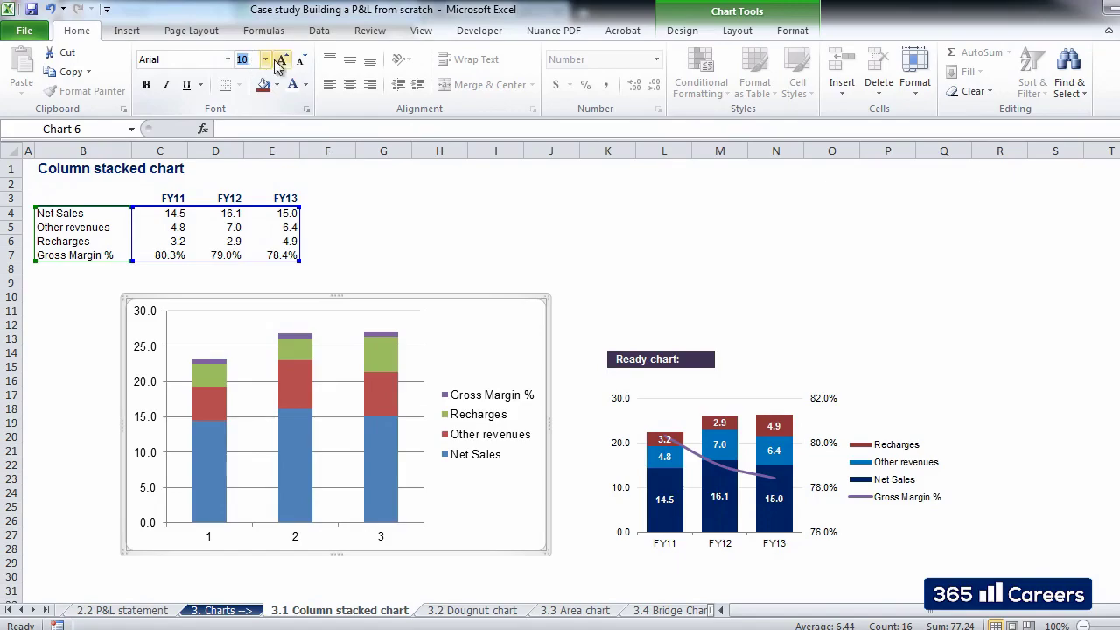
pyautogui.write('8')
pyautogui.press('Return')
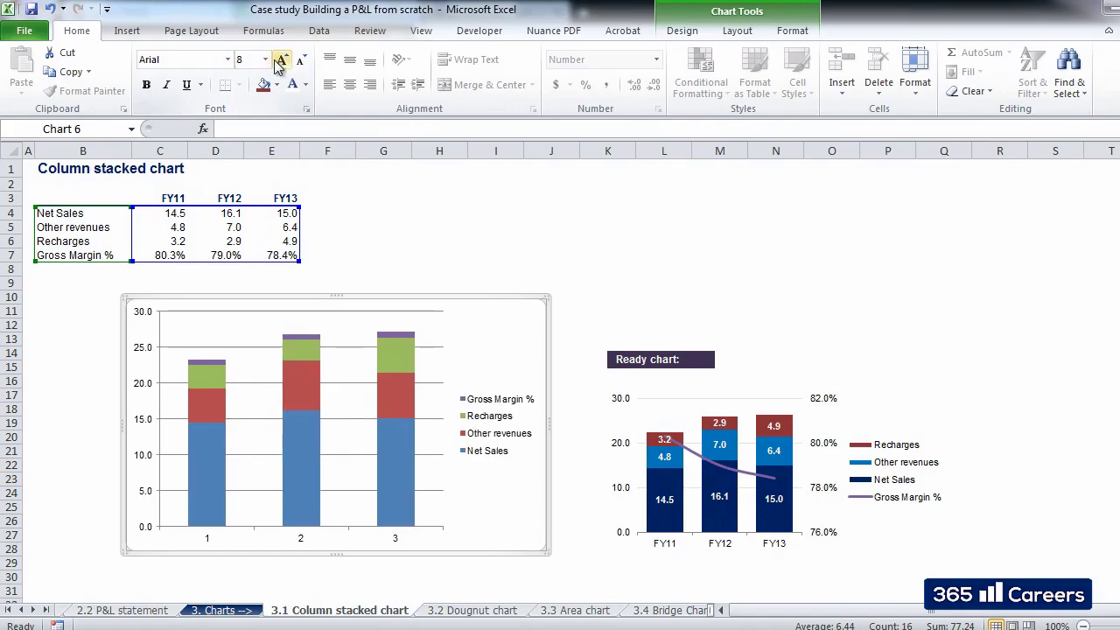
# Set the chart area's border colour to No line in Format Chart Area.
pyautogui.rightClick(486, 298)
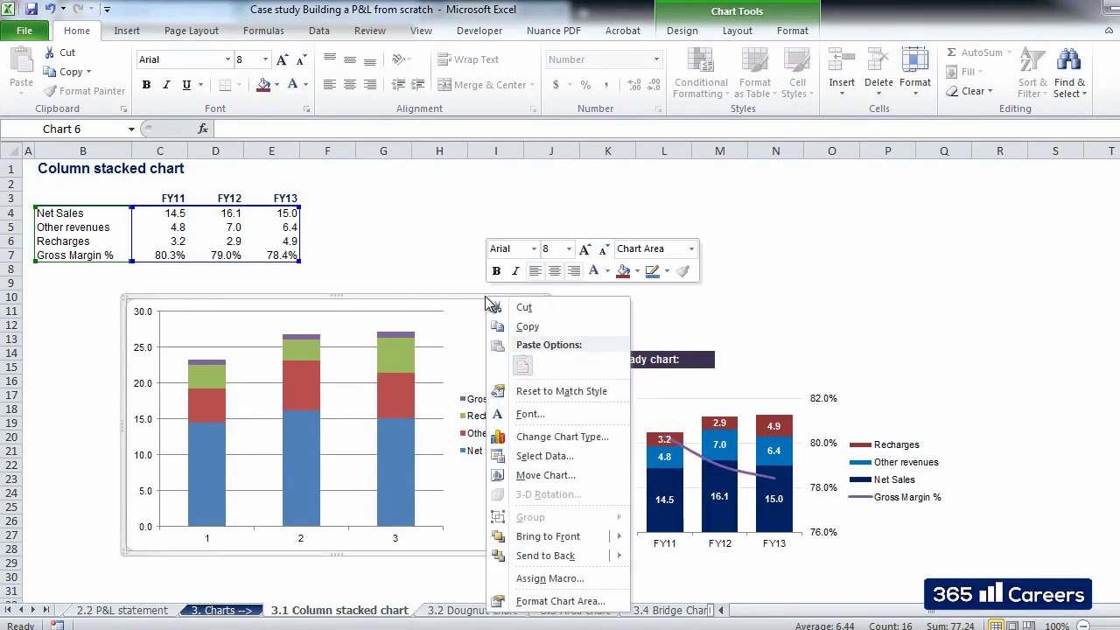
pyautogui.click(551, 602)
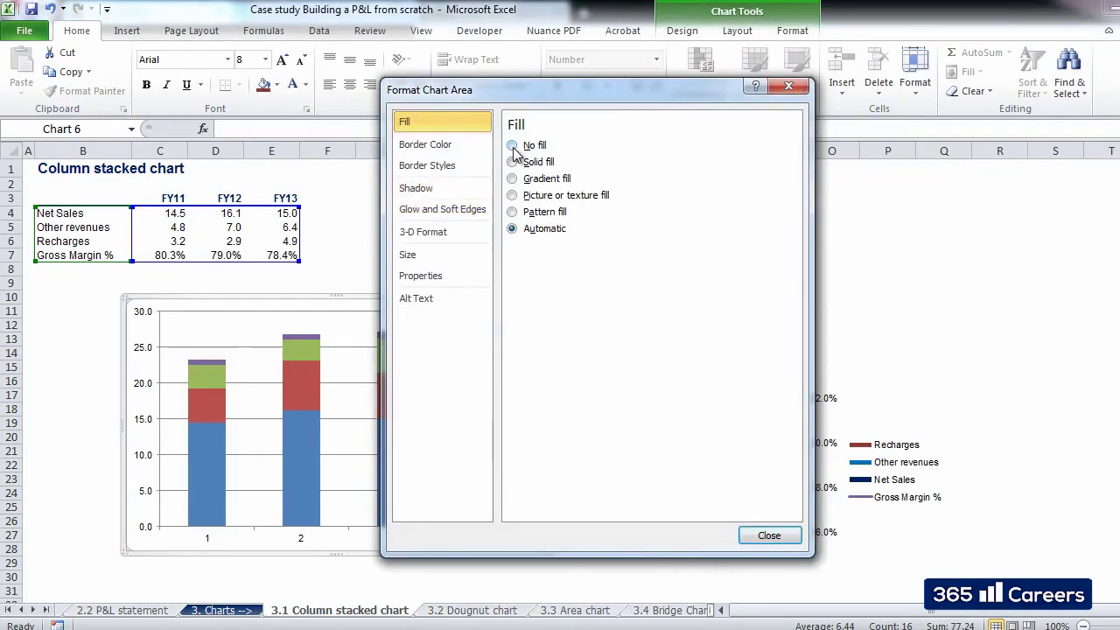
pyautogui.click(455, 145)
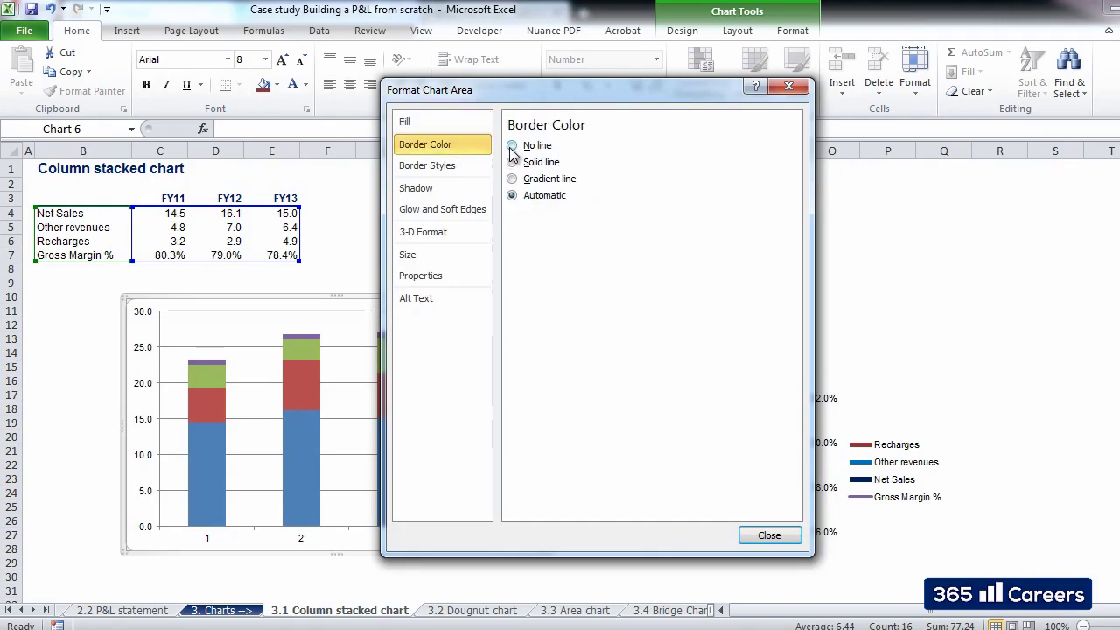
pyautogui.click(511, 146)
pyautogui.click(769, 536)
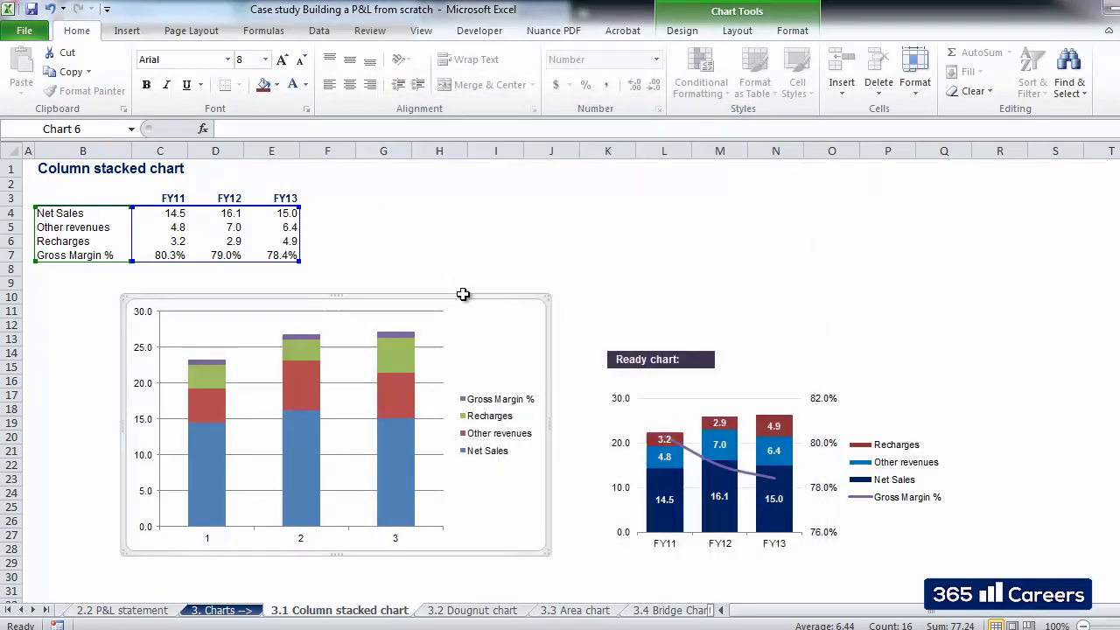
# Check the borderless chart, then select its horizontal gridlines.
pyautogui.click(564, 313)
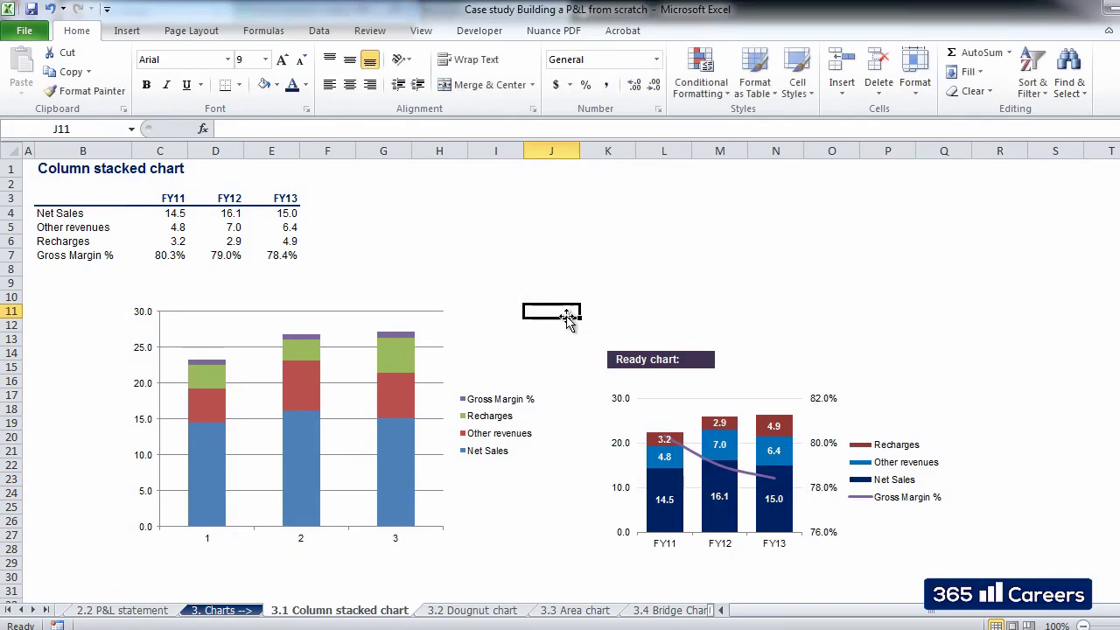
pyautogui.click(489, 322)
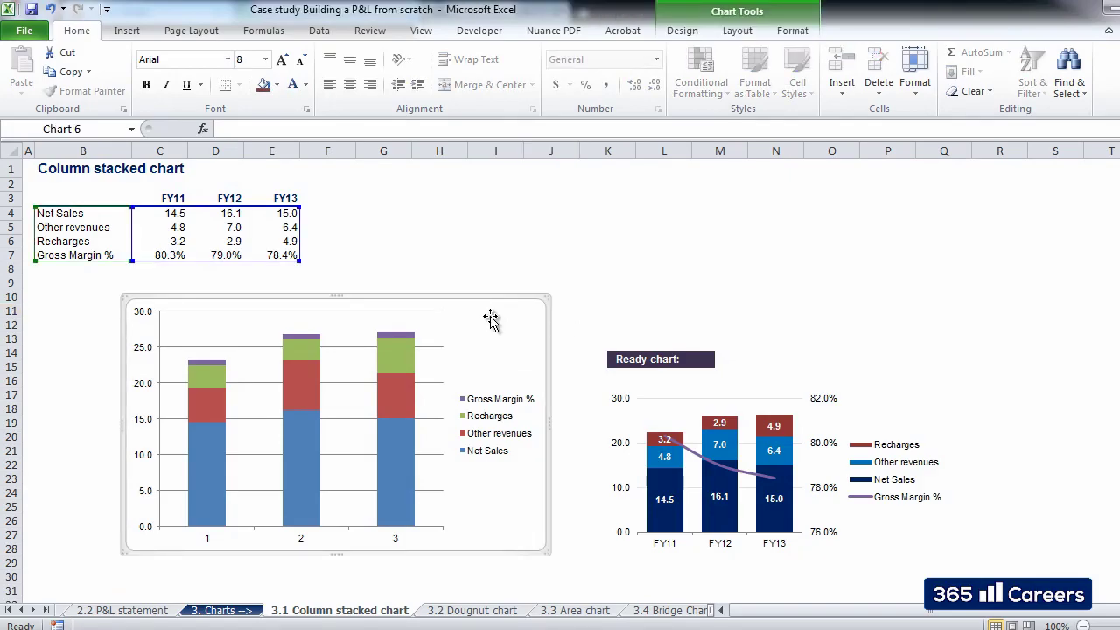
pyautogui.click(430, 383)
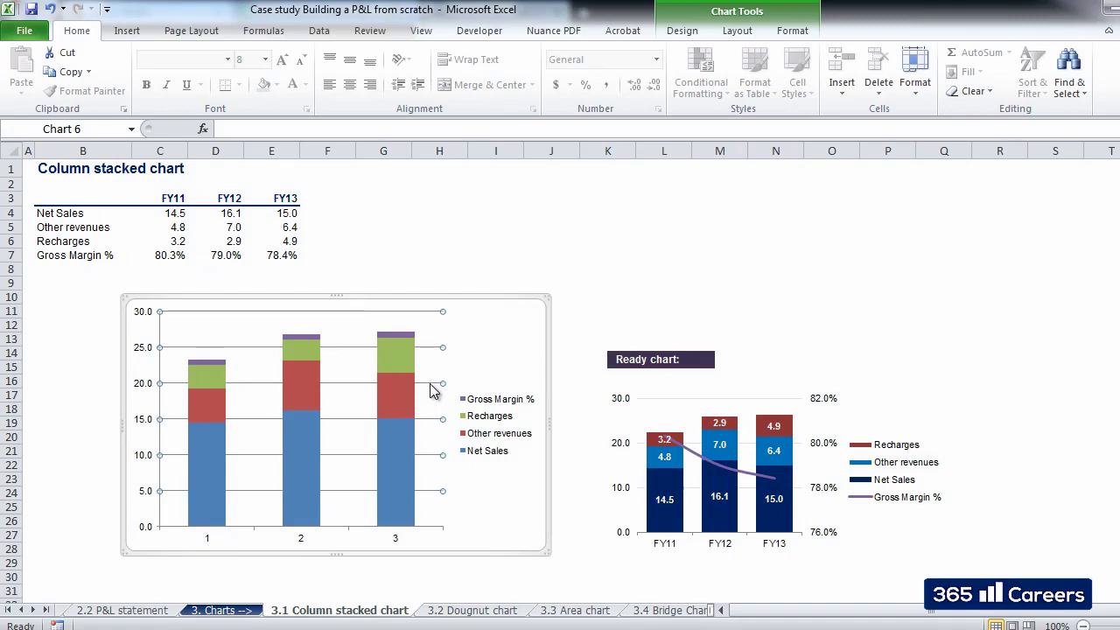
# Format the horizontal gridlines as a solid line with 75% transparency.
pyautogui.rightClick(434, 391)
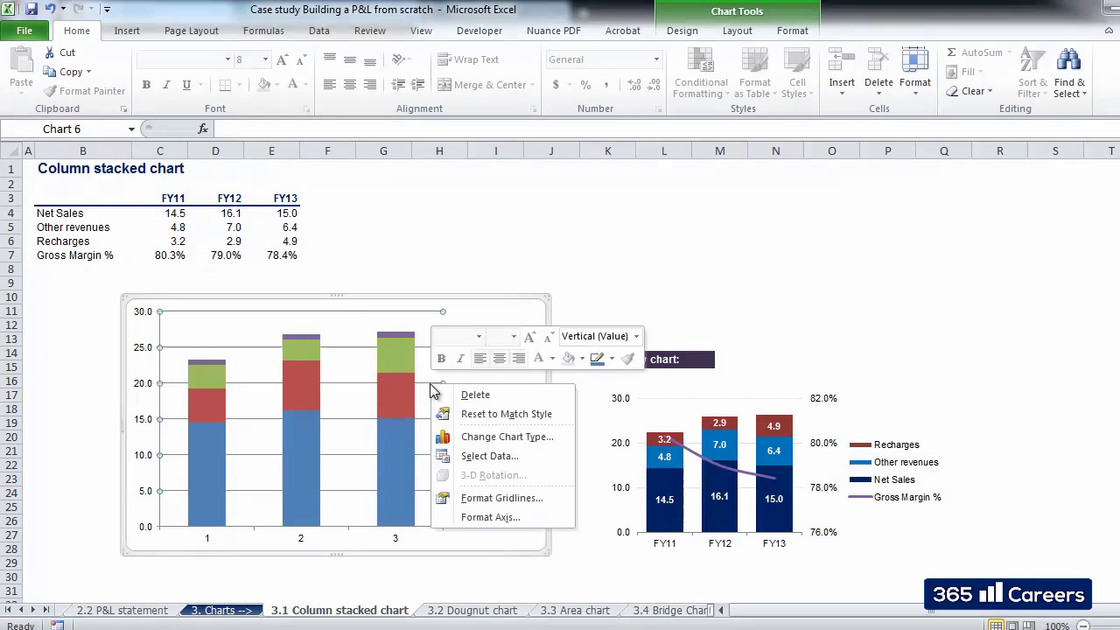
pyautogui.click(486, 498)
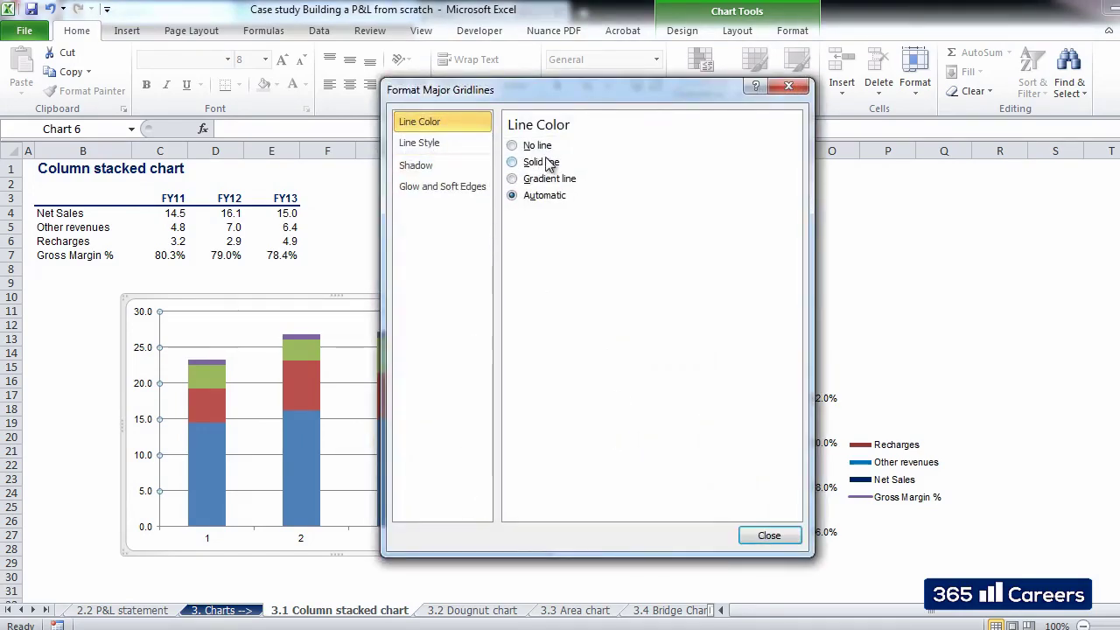
pyautogui.click(542, 163)
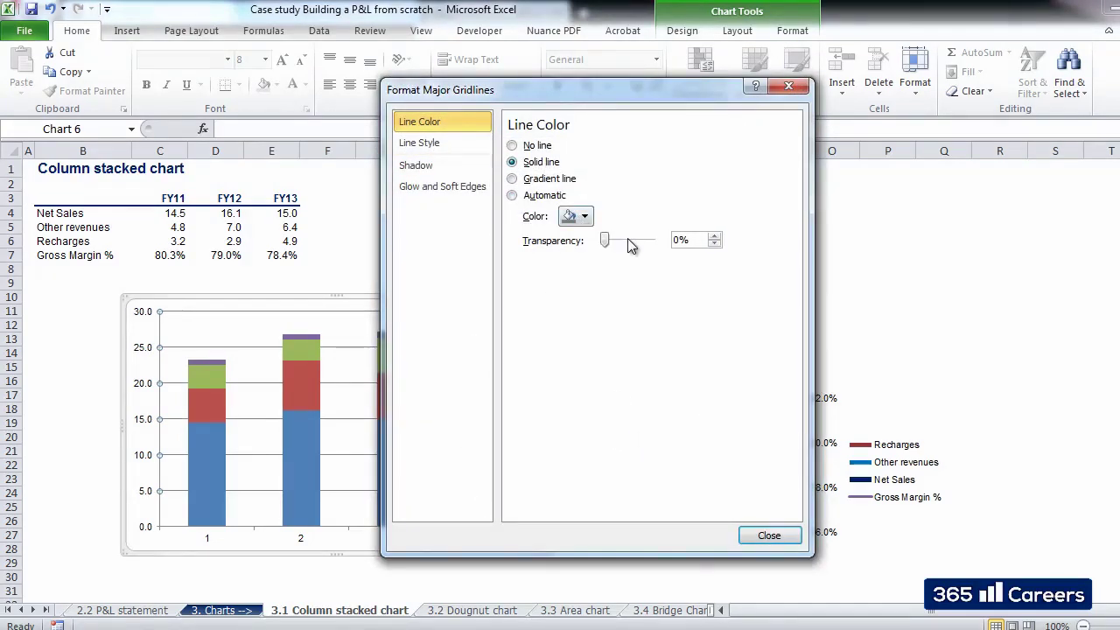
pyautogui.click(678, 241)
pyautogui.press('BackSpace')
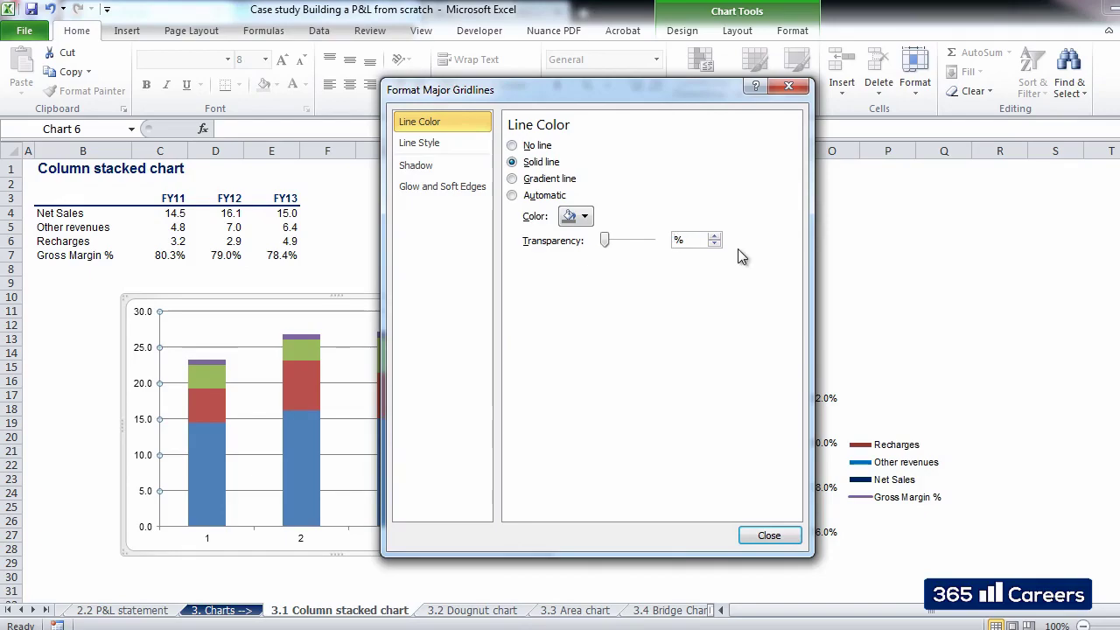
pyautogui.write('75')
pyautogui.press('Return')
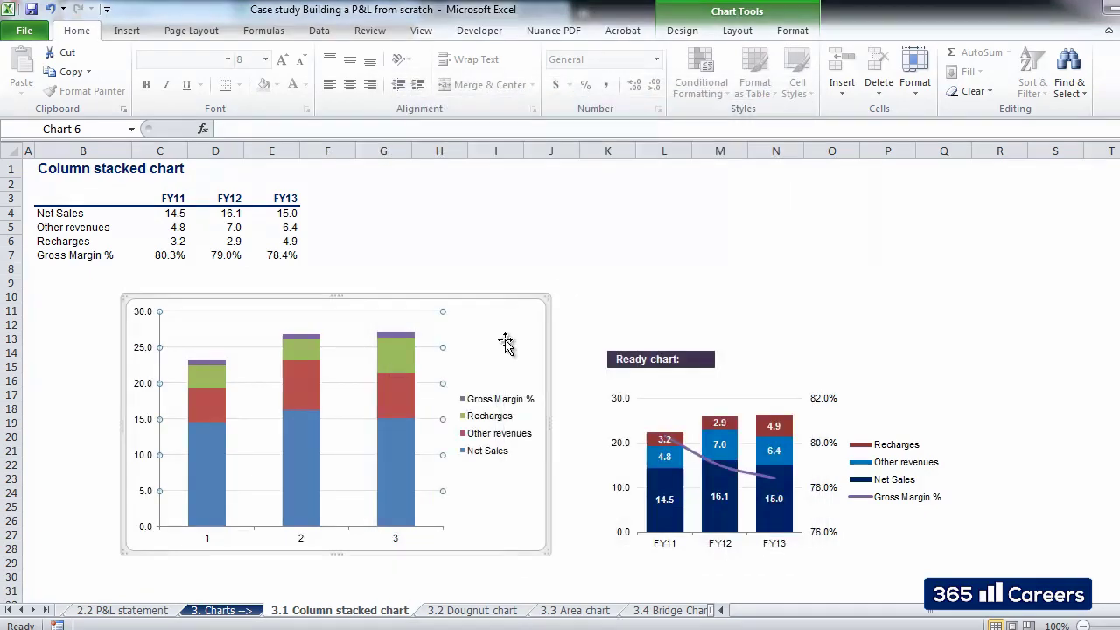
pyautogui.click(619, 306)
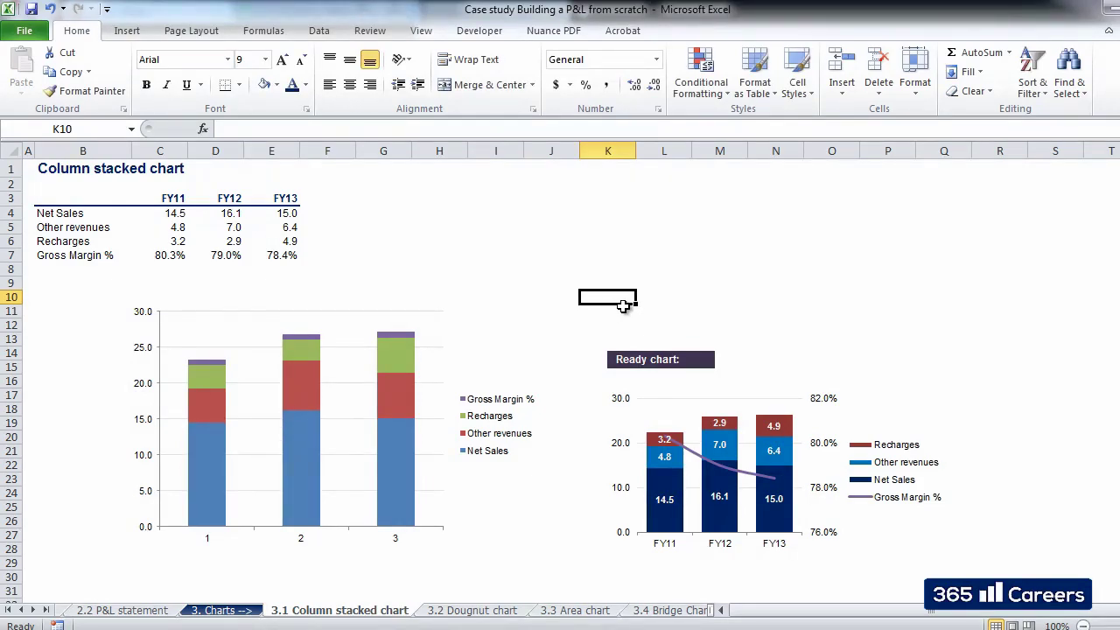
# Drag the chart's top-left corner inward so its 0–30 axis lines up with the ready chart.
pyautogui.click(310, 310)
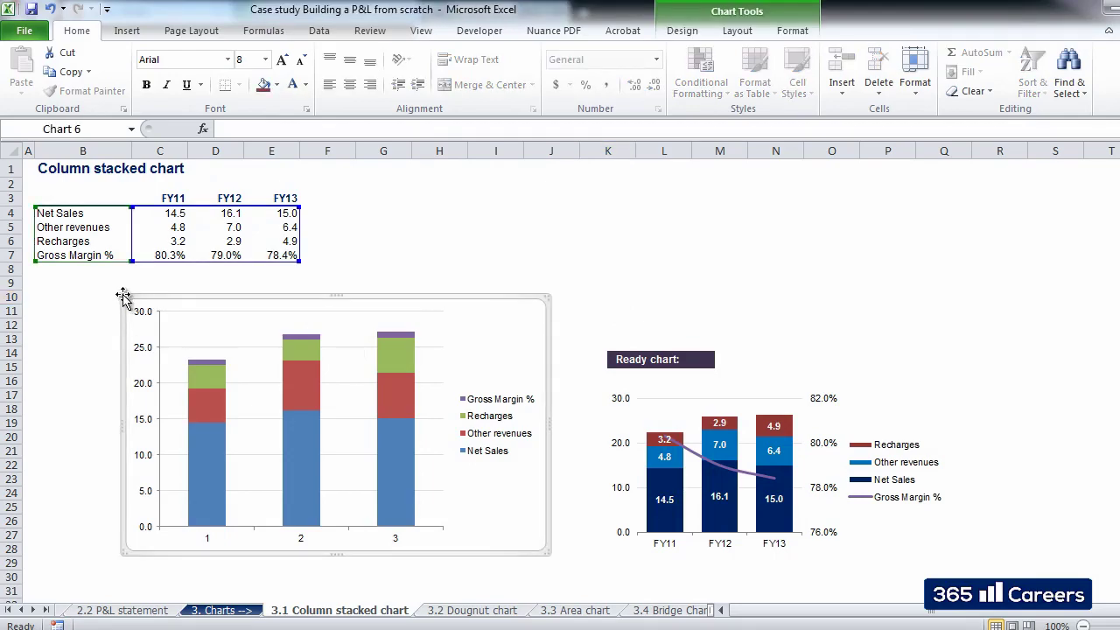
pyautogui.moveTo(122, 295); pyautogui.dragTo(183, 370)
pyautogui.click(107, 368)
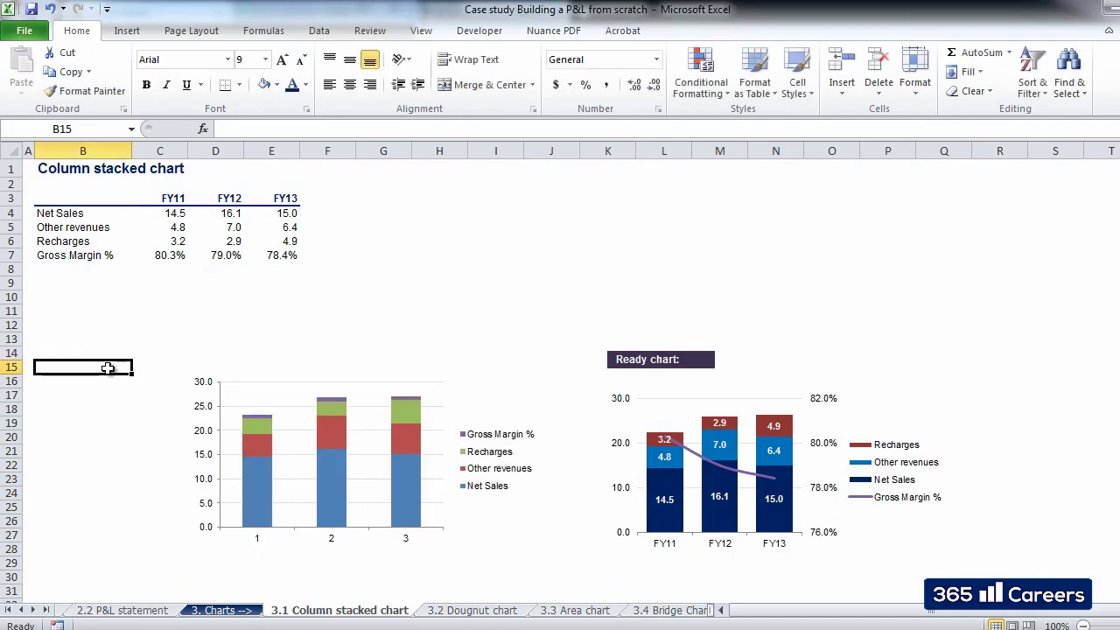
# Set the horizontal axis labels to range C3:E3 so the axis shows FY11, FY12, FY13.
pyautogui.click(292, 429)
pyautogui.rightClick(292, 429)
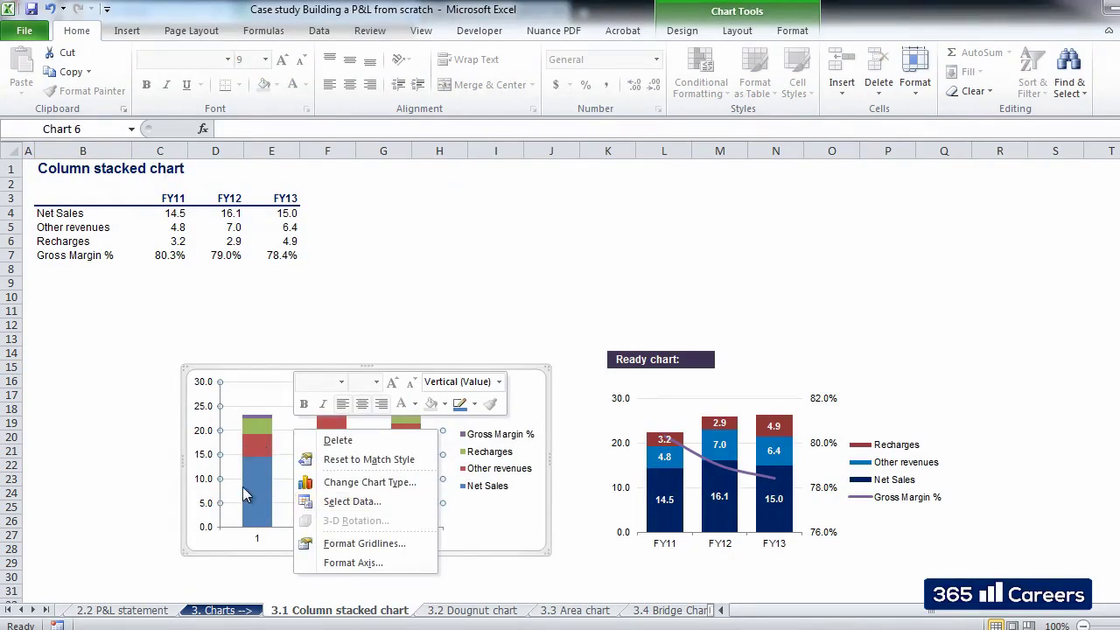
pyautogui.click(186, 487)
pyautogui.rightClick(187, 487)
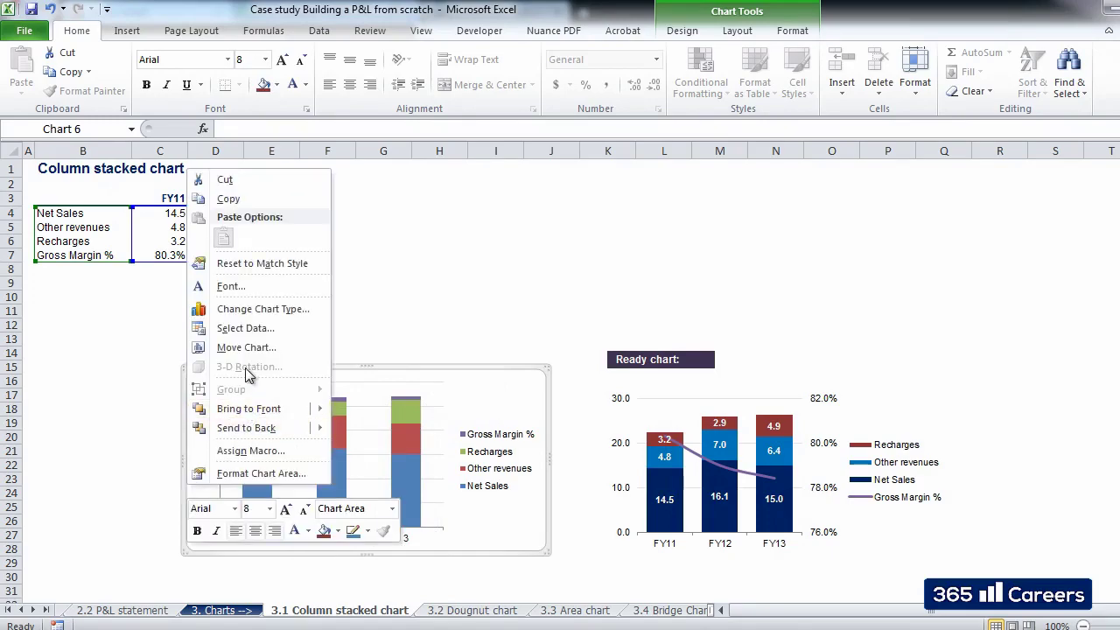
pyautogui.click(233, 328)
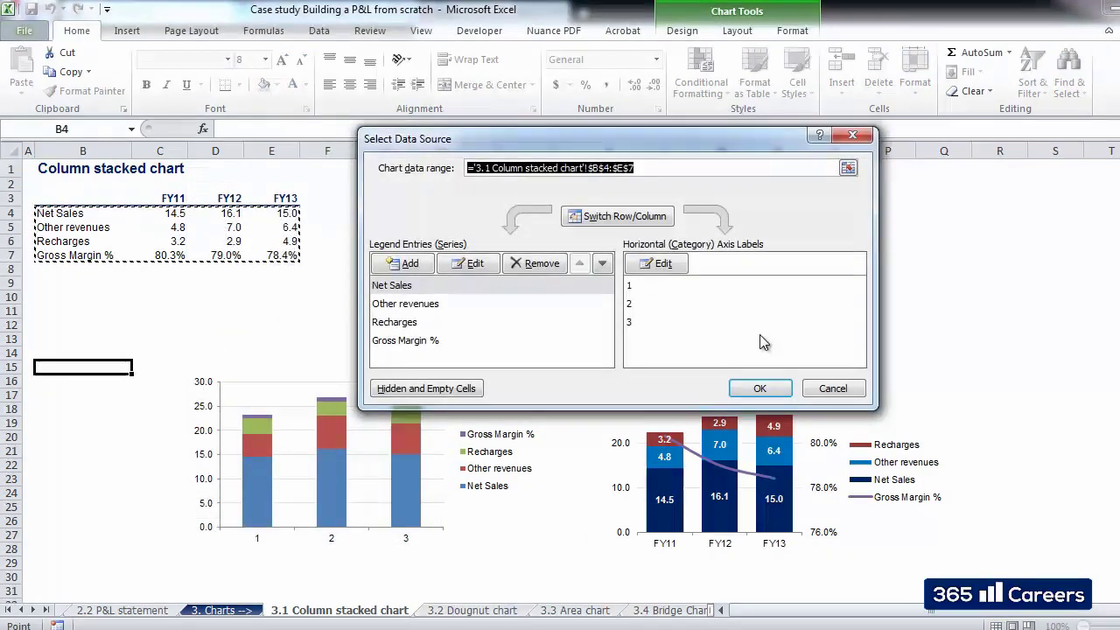
pyautogui.click(663, 263)
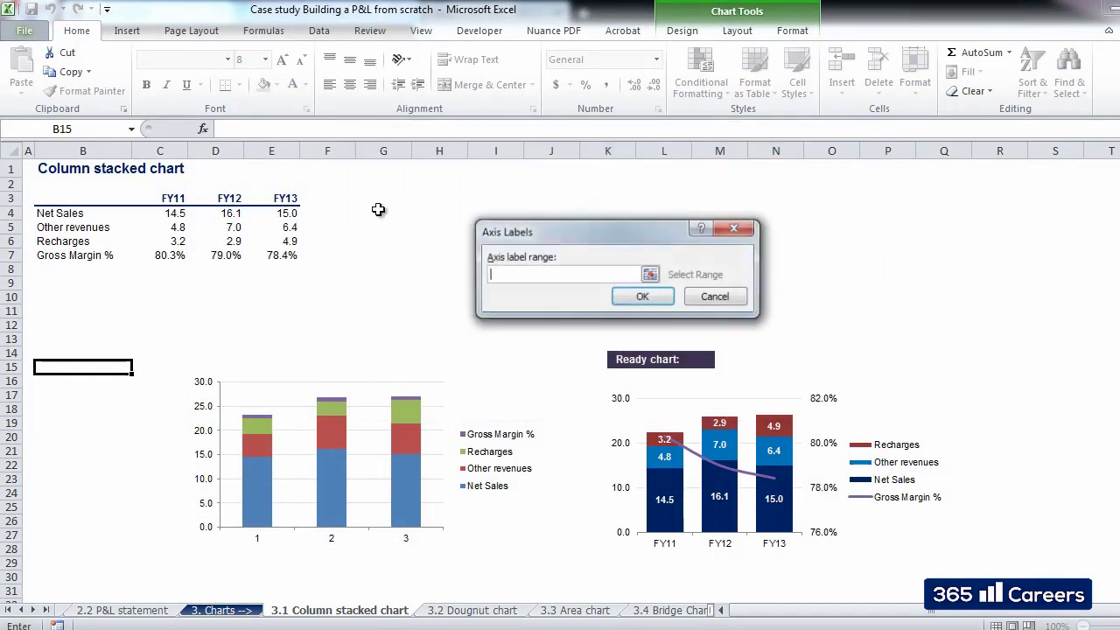
pyautogui.moveTo(179, 197); pyautogui.dragTo(263, 197)
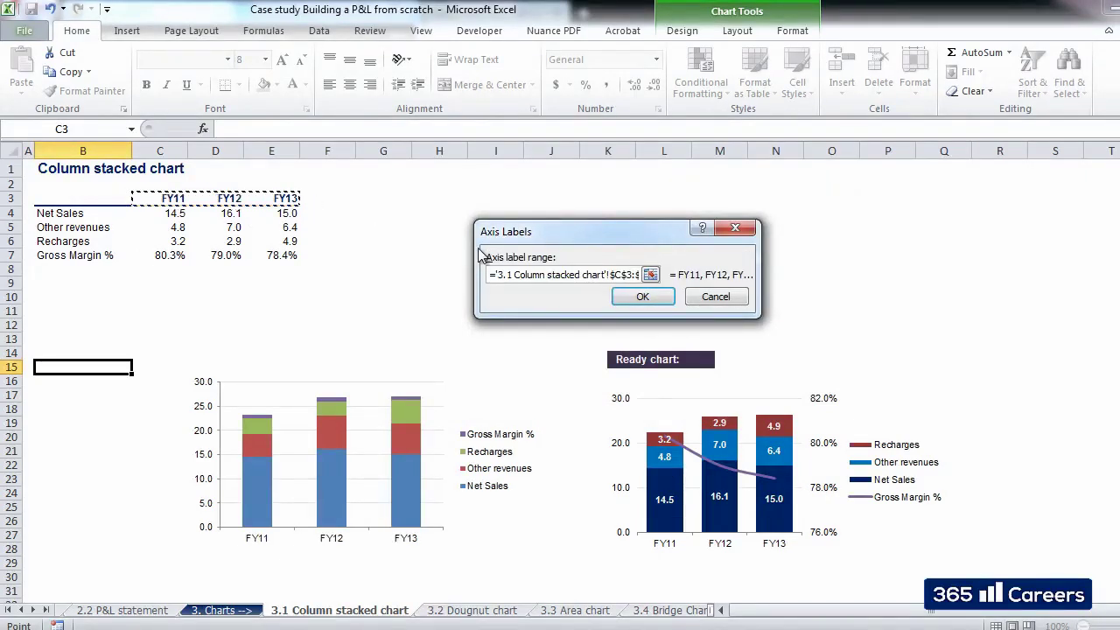
pyautogui.click(633, 297)
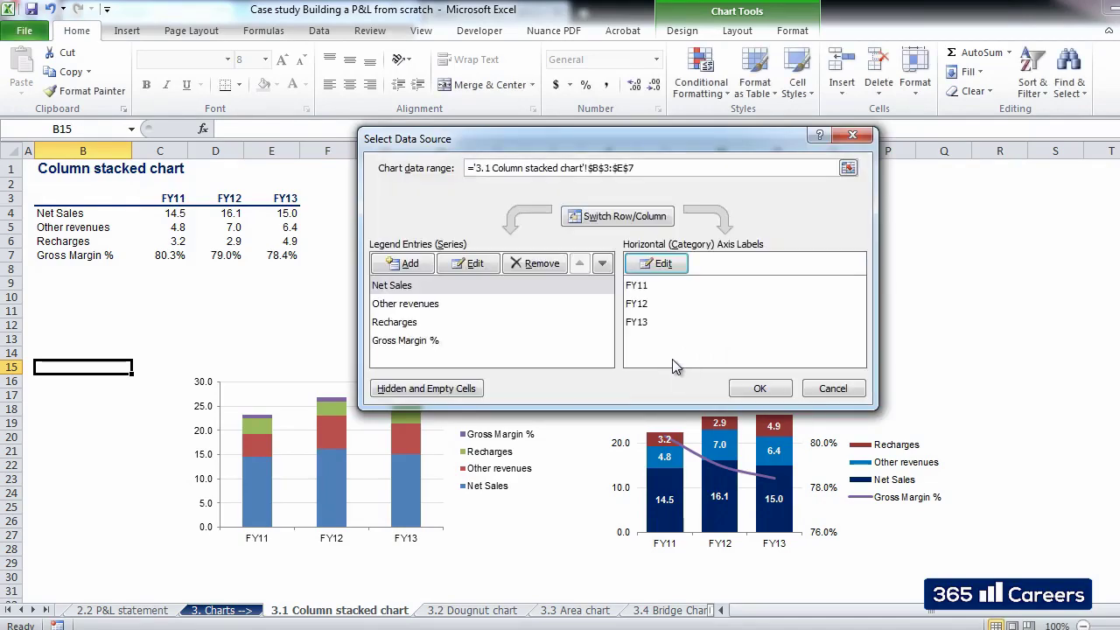
pyautogui.click(742, 398)
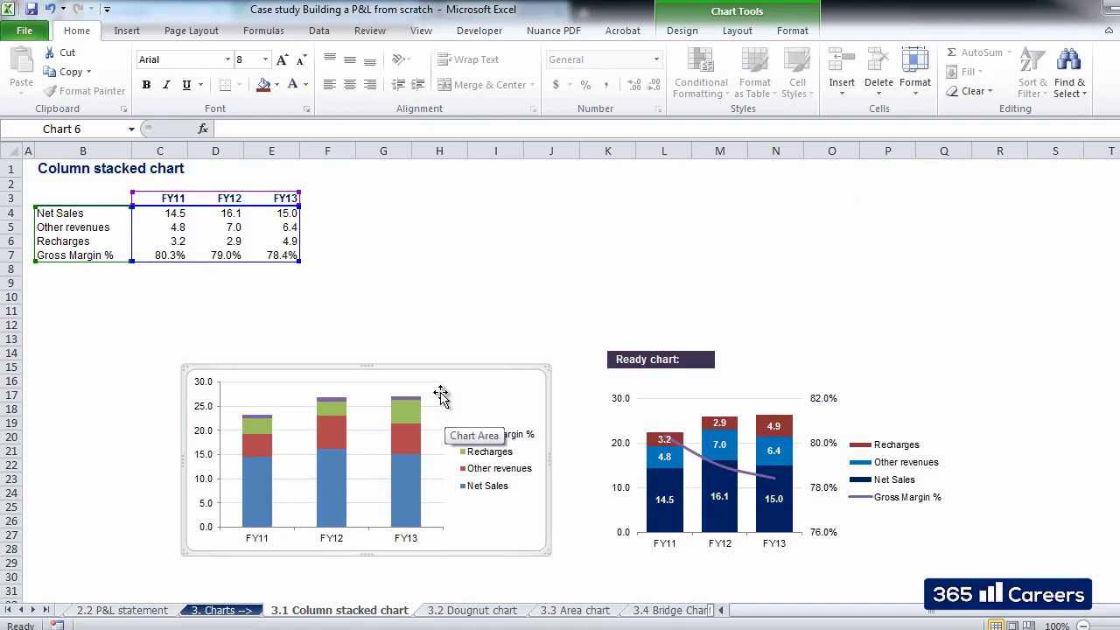
# Fill the Net Sales columns dark blue.
pyautogui.click(412, 331)
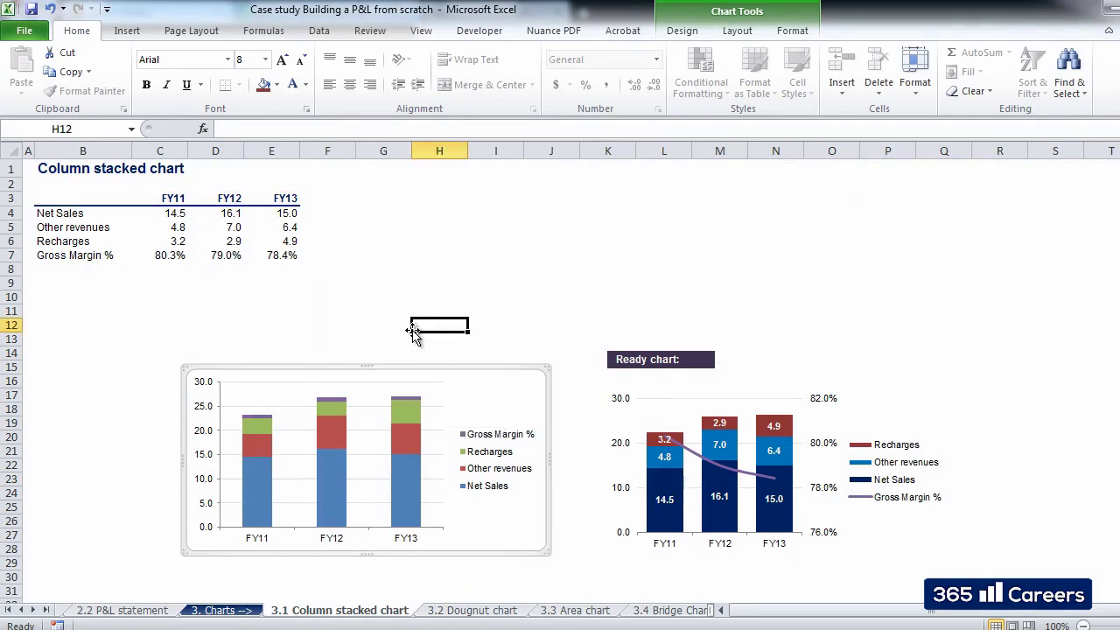
pyautogui.click(262, 486)
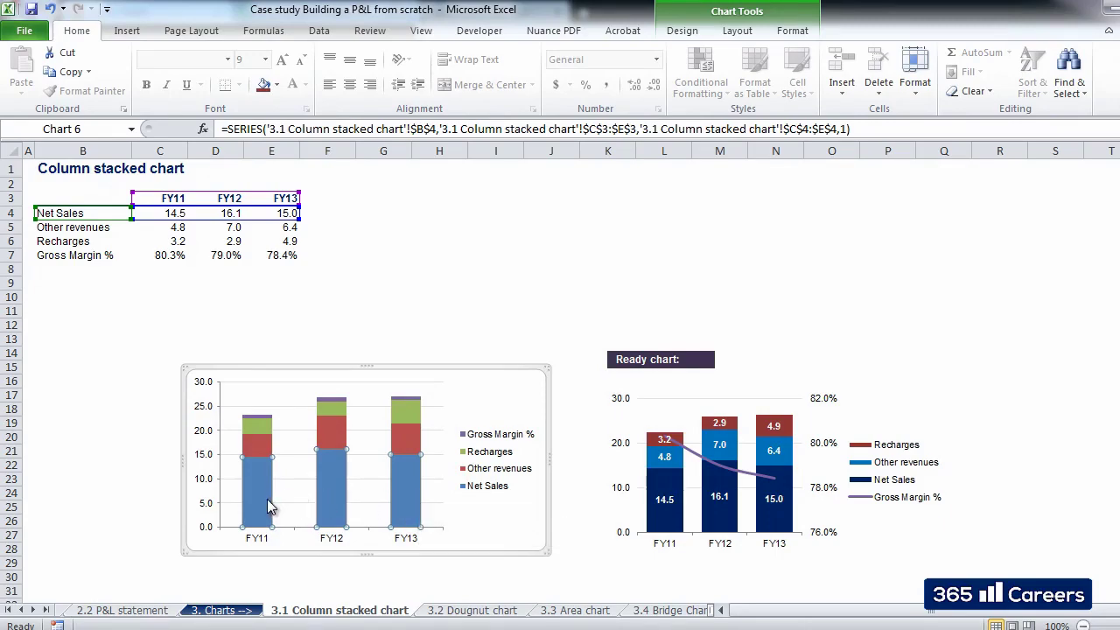
pyautogui.click(277, 84)
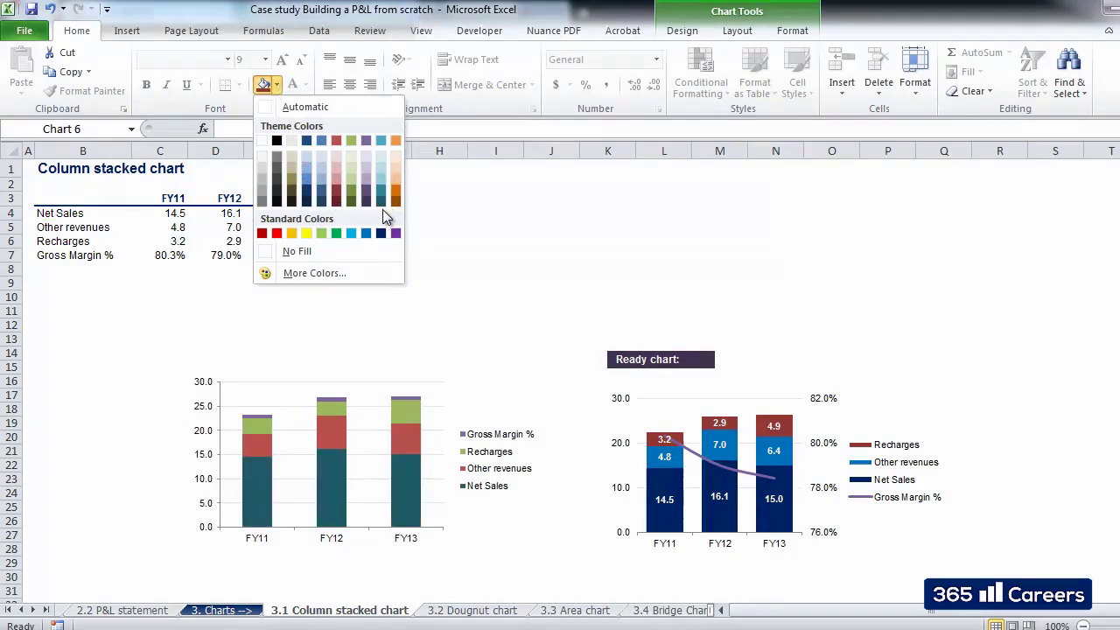
pyautogui.click(381, 234)
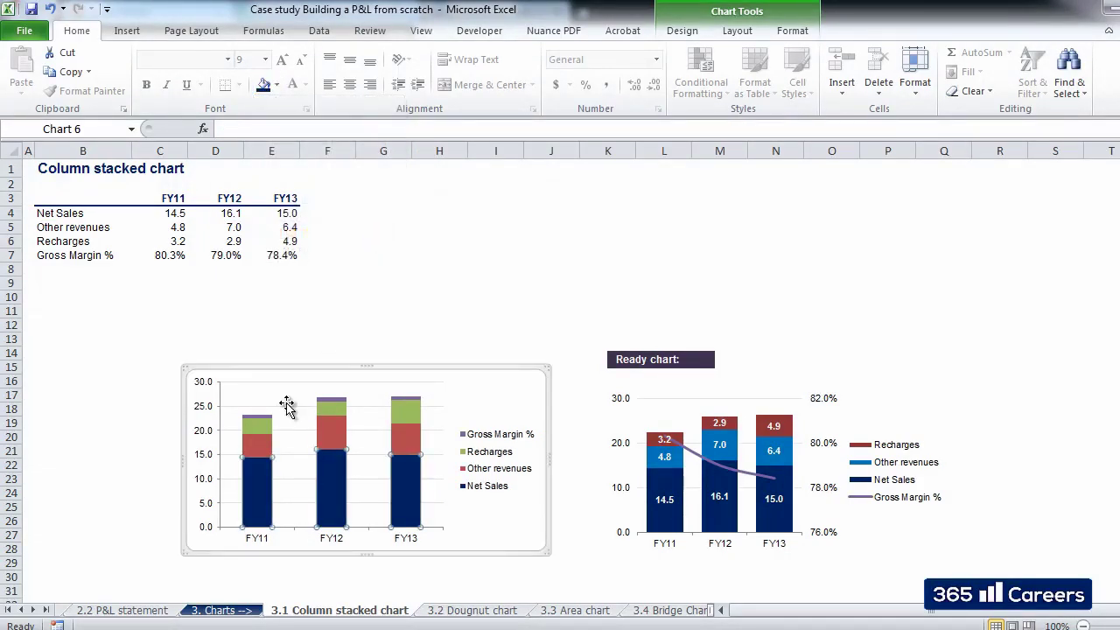
# Fill the Other revenues columns blue and the Recharges columns dark red.
pyautogui.click(264, 440)
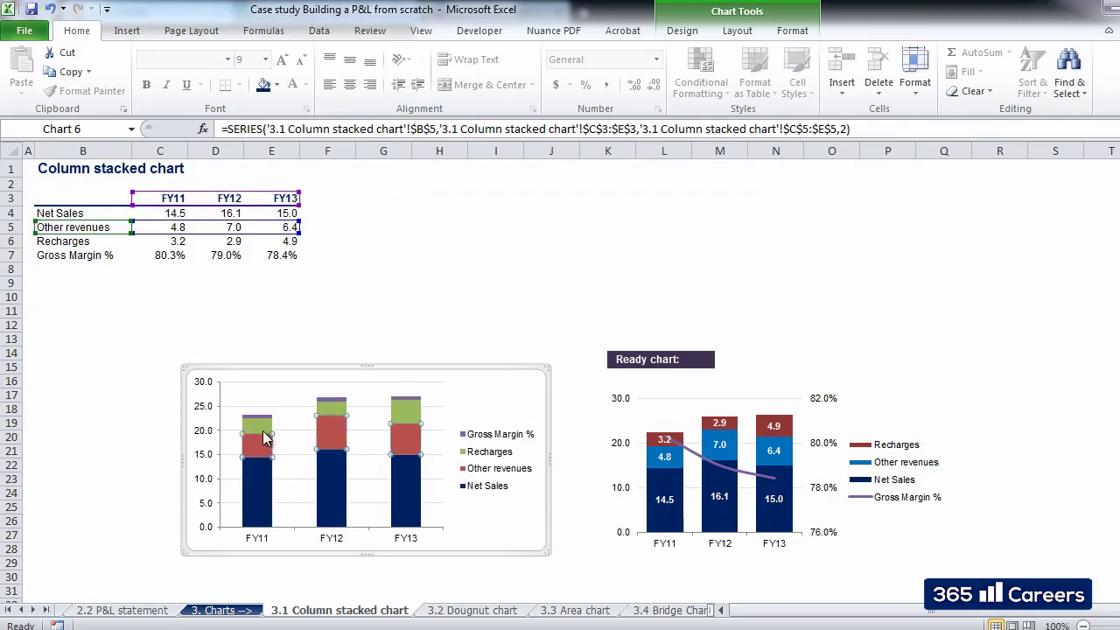
pyautogui.click(277, 85)
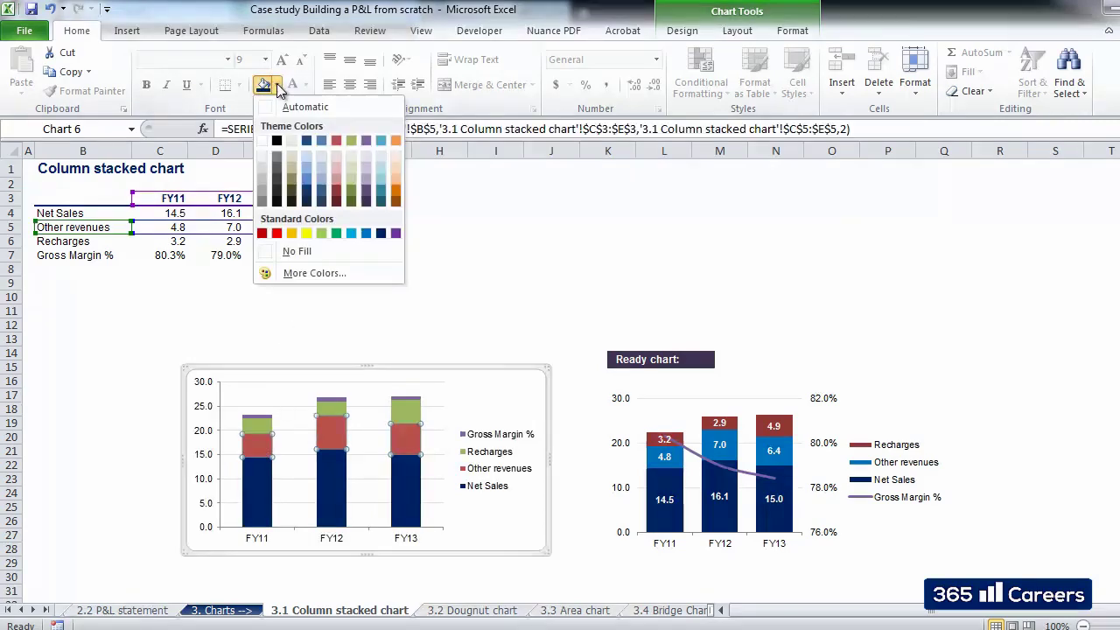
pyautogui.click(367, 234)
pyautogui.click(260, 428)
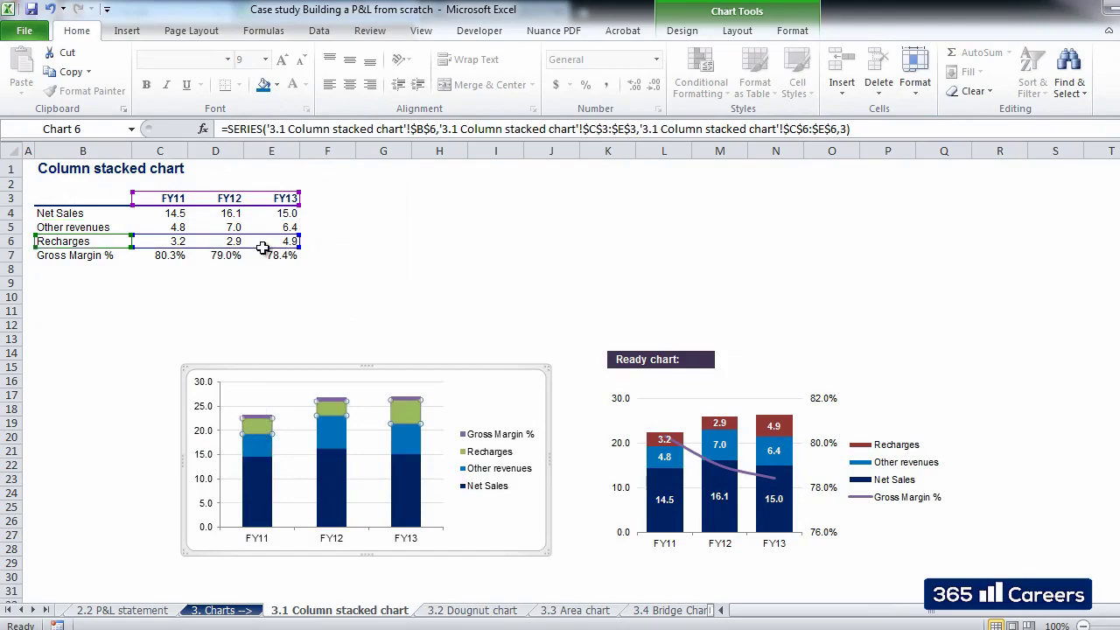
pyautogui.click(276, 85)
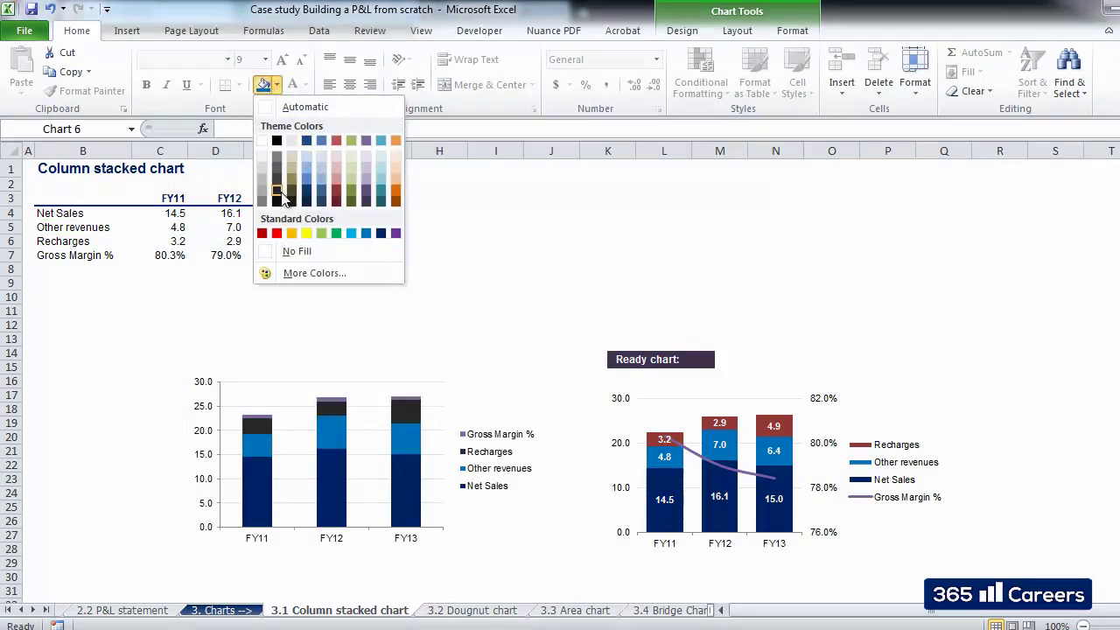
pyautogui.click(336, 191)
pyautogui.click(379, 293)
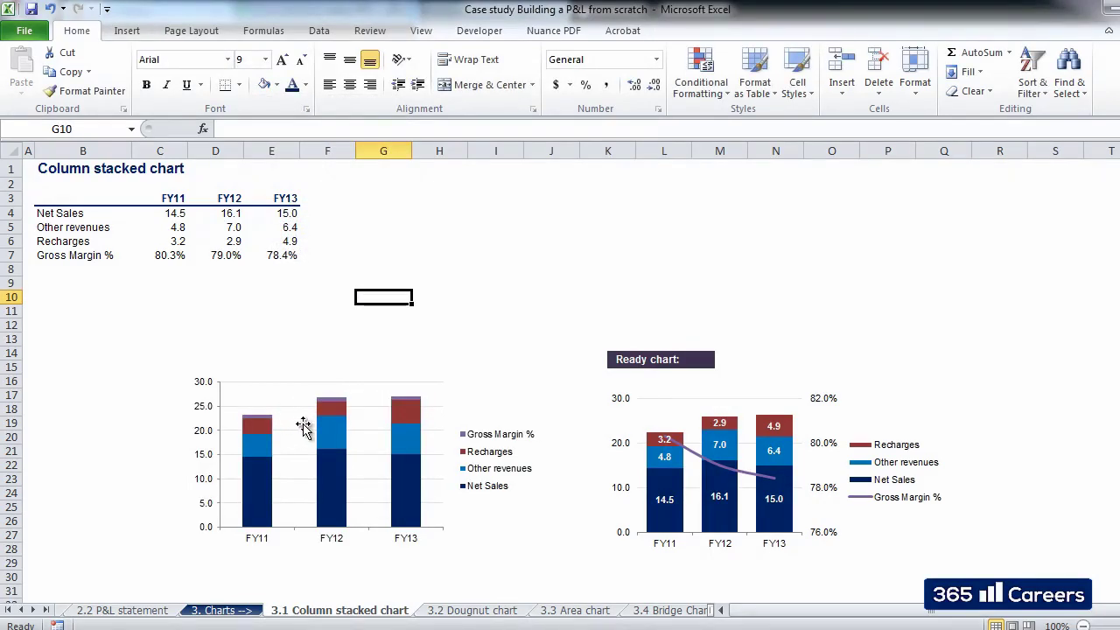
pyautogui.click(326, 462)
# Set the series gap width to 80% in Format Data Series for wider columns.
pyautogui.rightClick(327, 468)
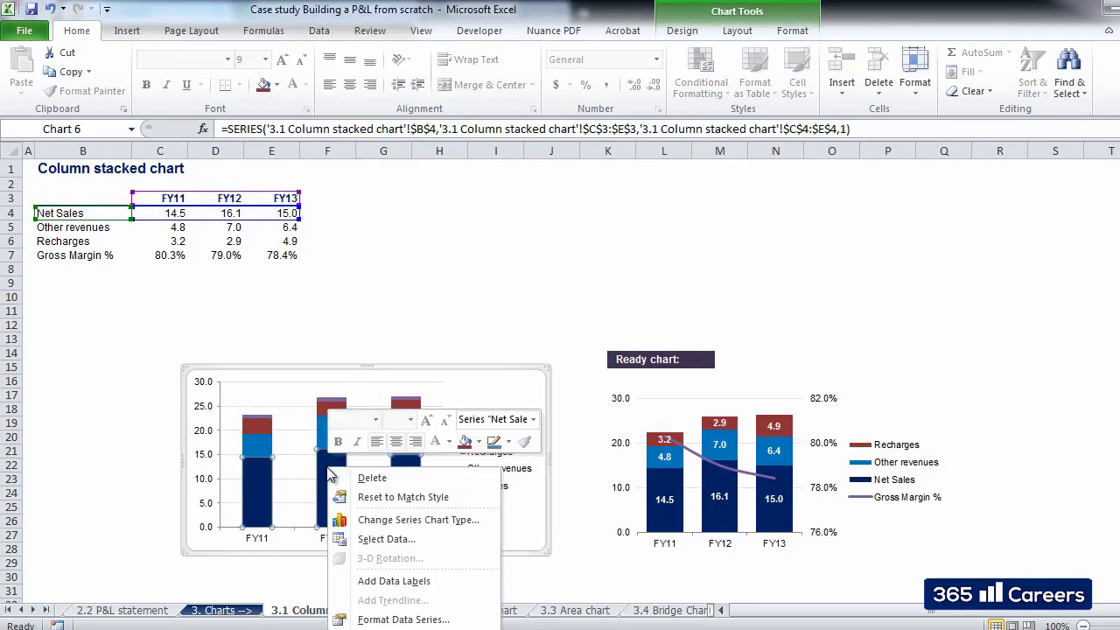
pyautogui.click(398, 619)
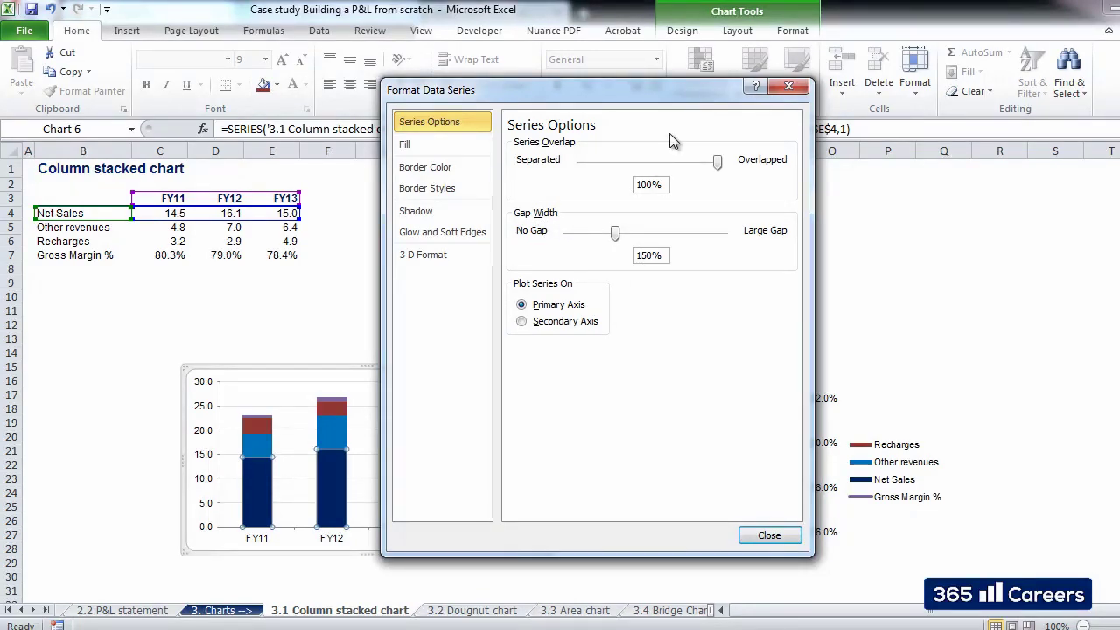
pyautogui.write('80')
pyautogui.press('Return')
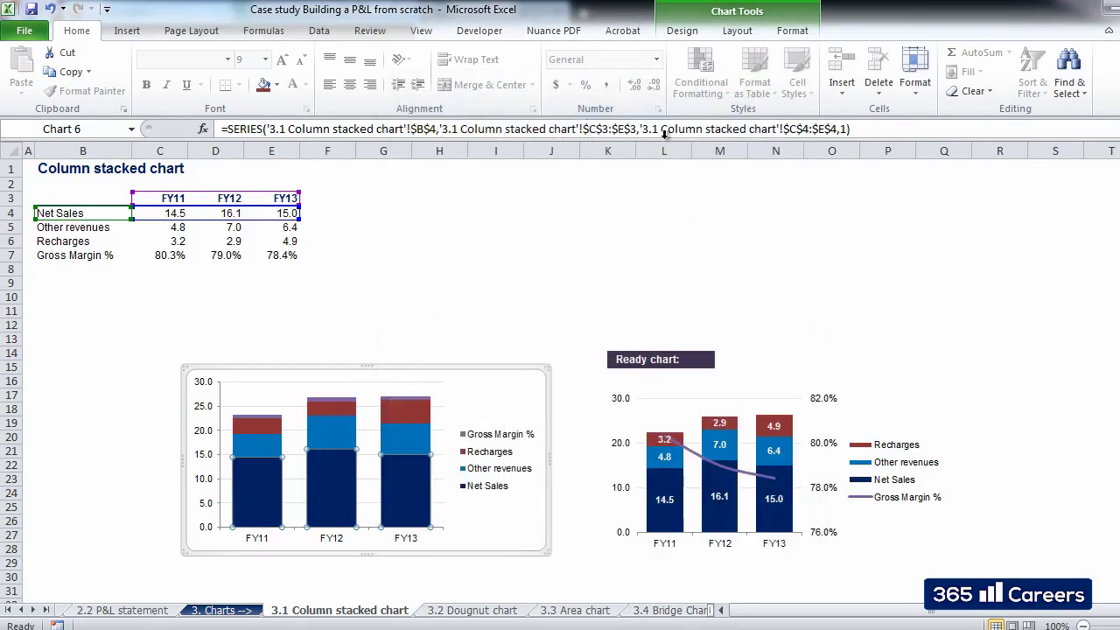
pyautogui.click(459, 342)
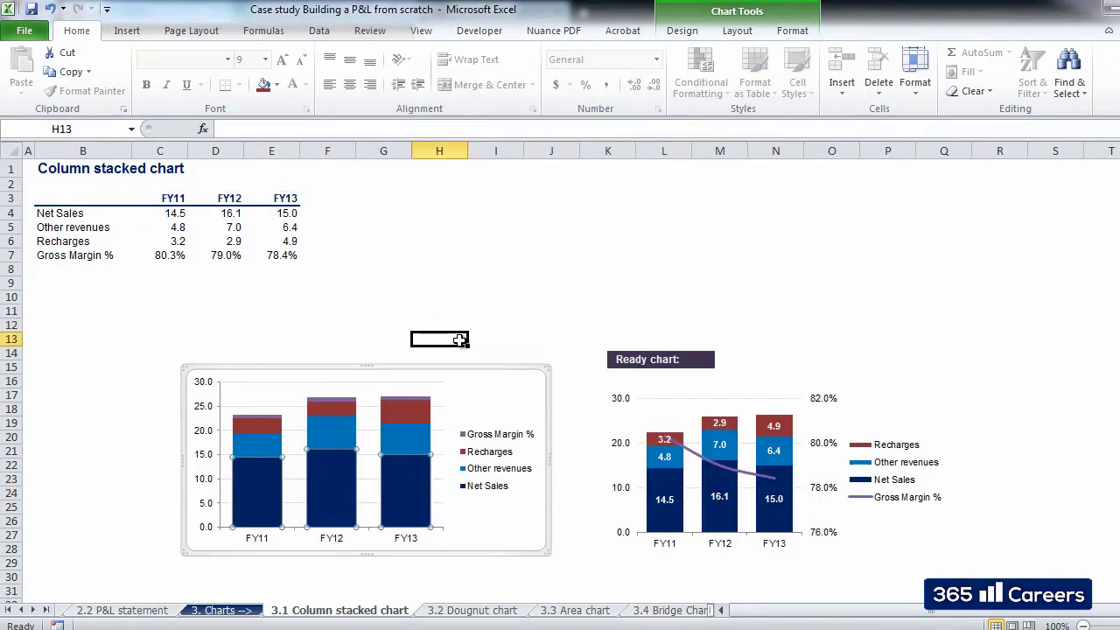
pyautogui.click(271, 419)
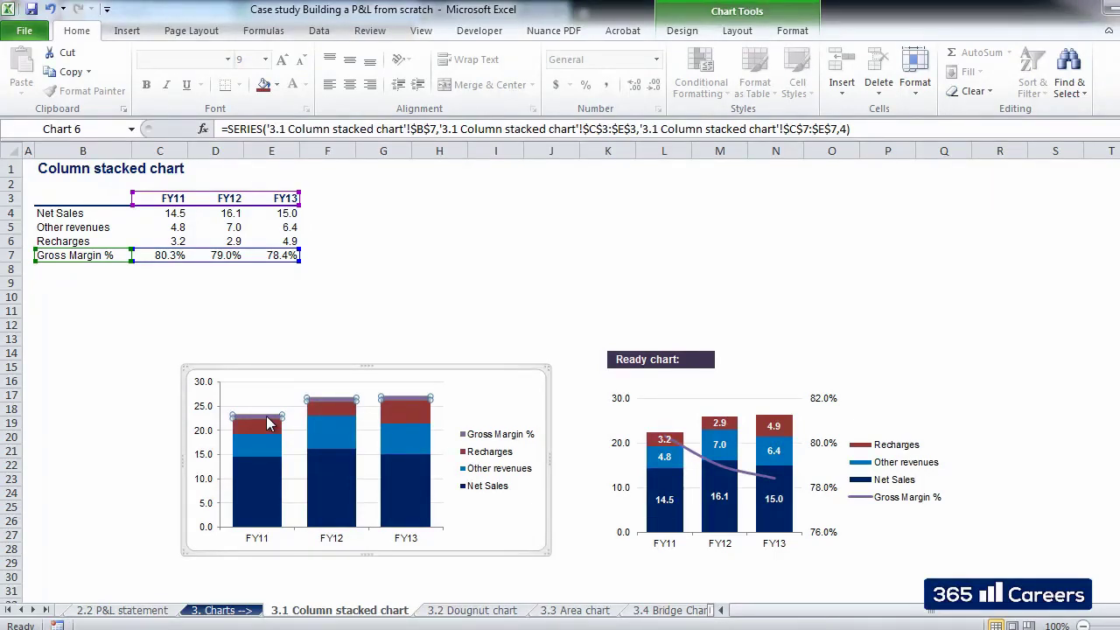
# Put Gross Margin % on the secondary axis, adding a 77.0%–80.5% right-hand scale.
pyautogui.rightClick(270, 423)
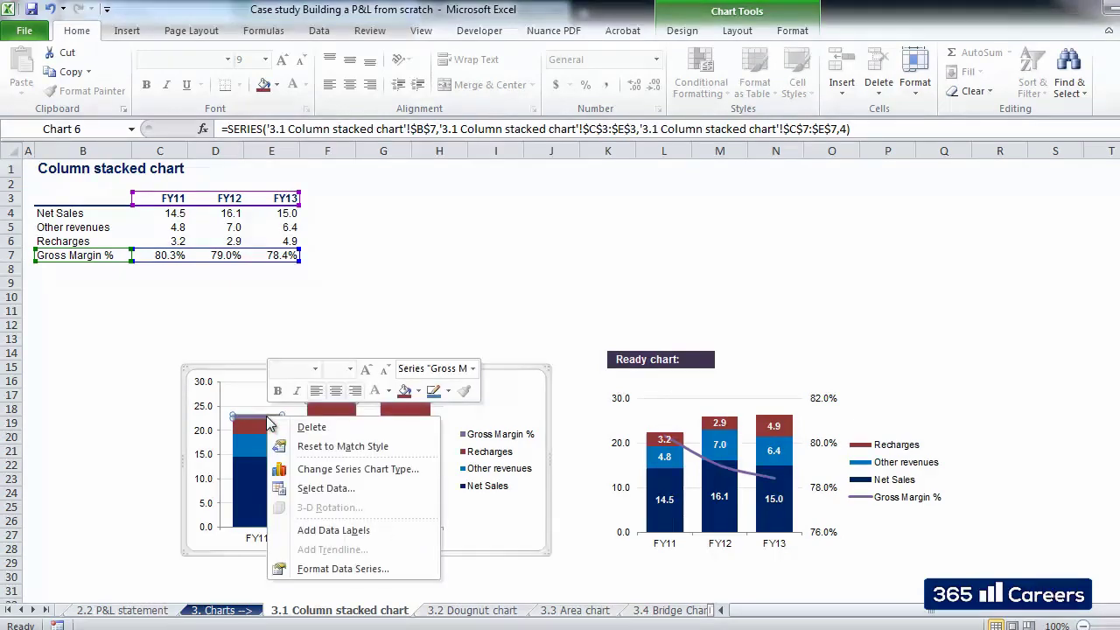
pyautogui.click(311, 569)
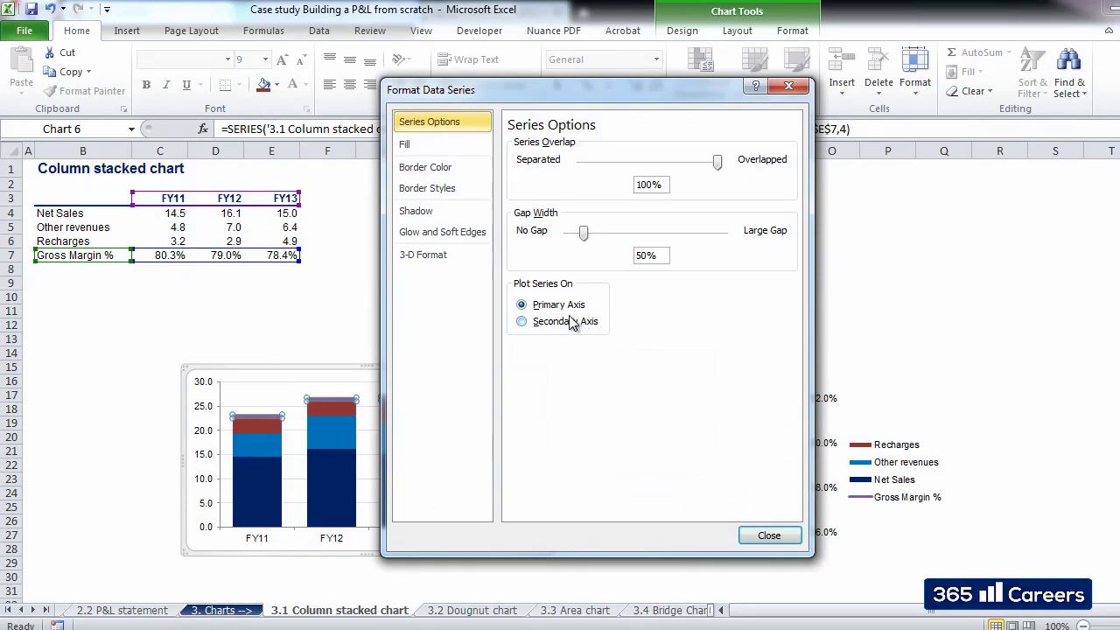
pyautogui.click(522, 321)
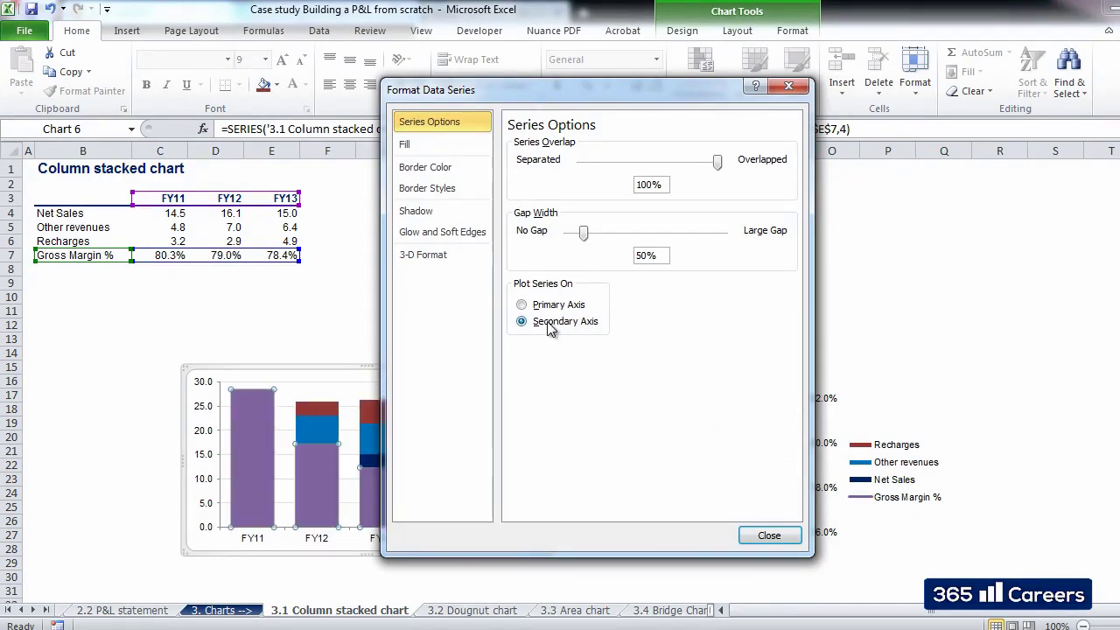
pyautogui.click(773, 535)
pyautogui.moveTo(237, 450)
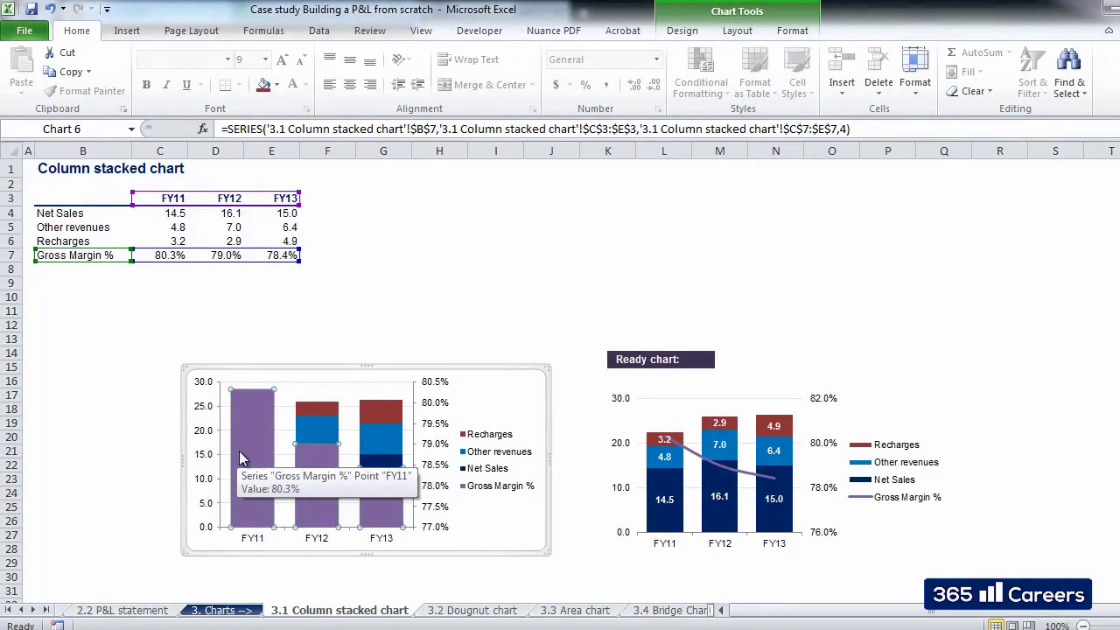
# Change the Gross Margin % series to a plain Line chart type over the stacked columns.
pyautogui.rightClick(240, 452)
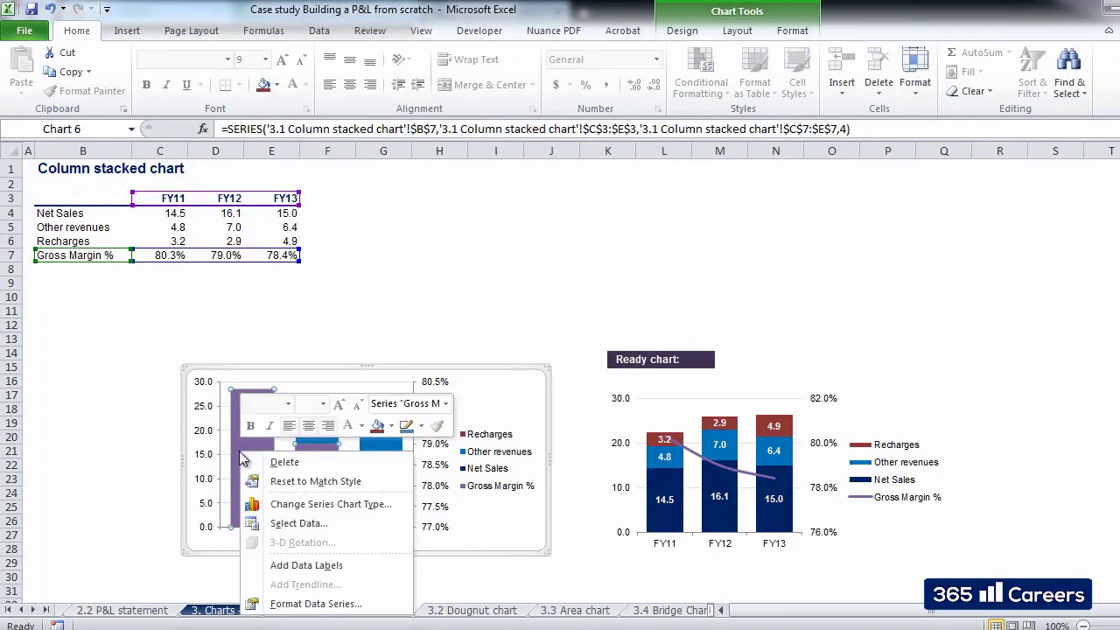
pyautogui.click(323, 507)
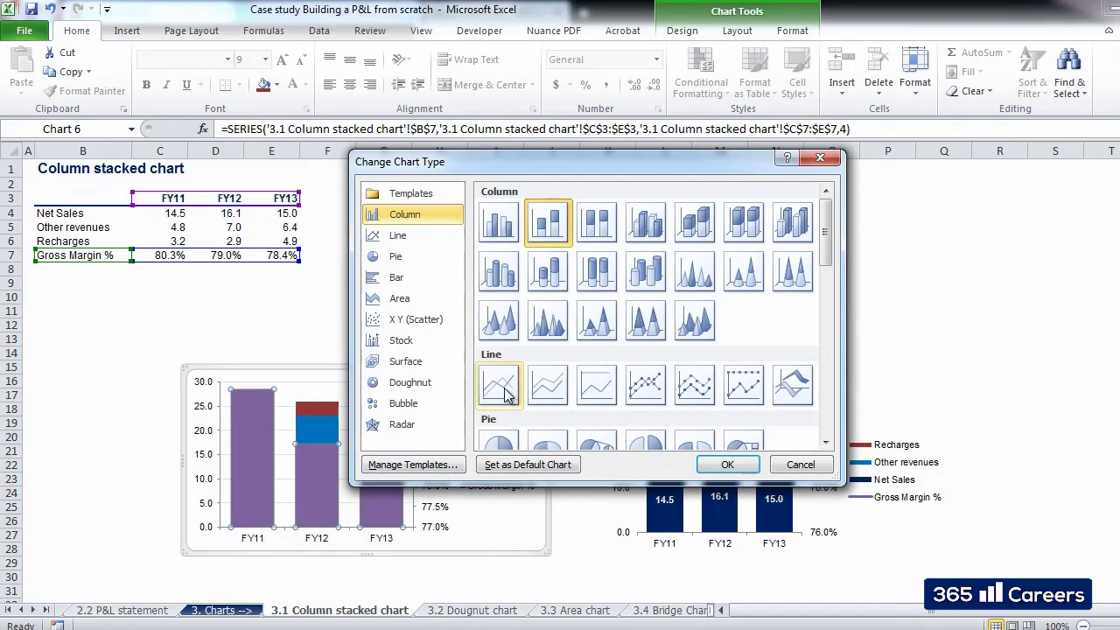
pyautogui.click(500, 387)
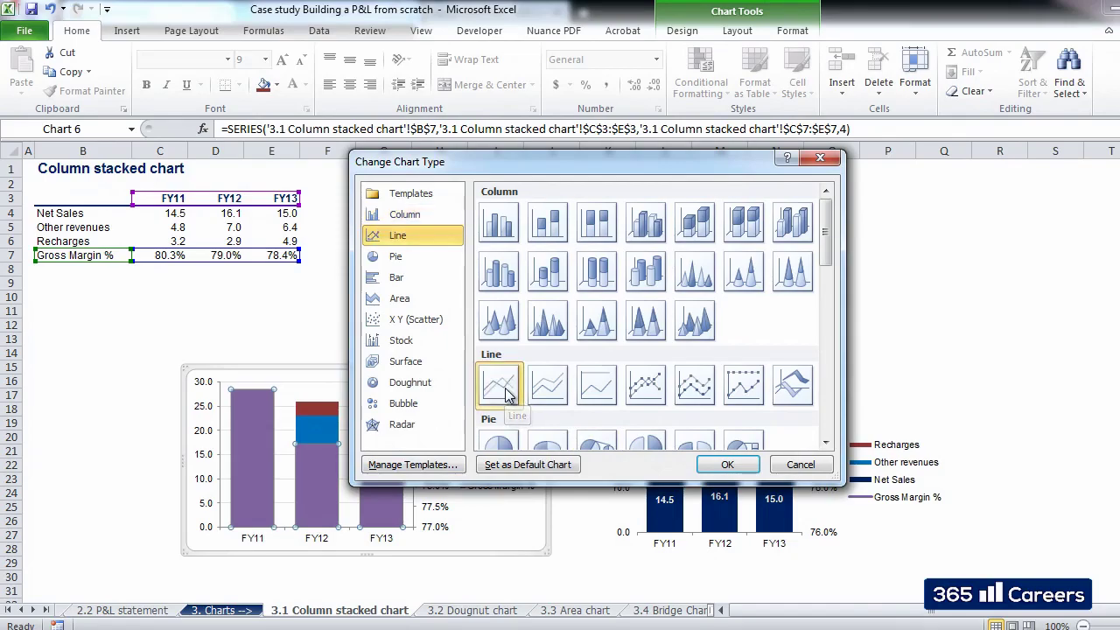
pyautogui.click(725, 466)
pyautogui.click(331, 456)
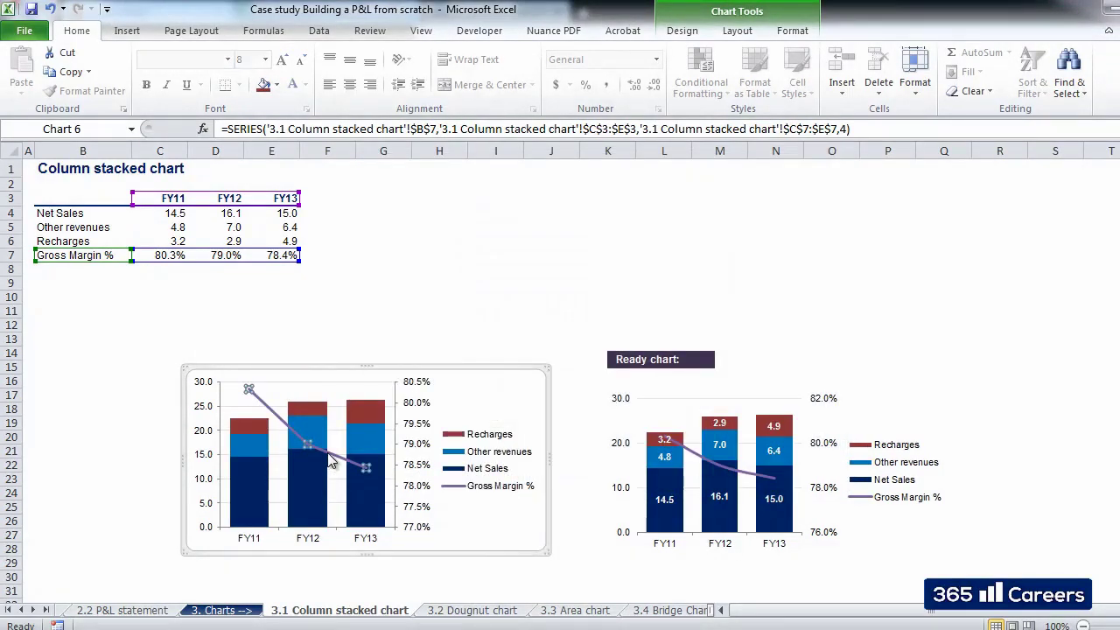
# Turn on Smoothed line in the Gross Margin % series' Line Style settings.
pyautogui.rightClick(329, 453)
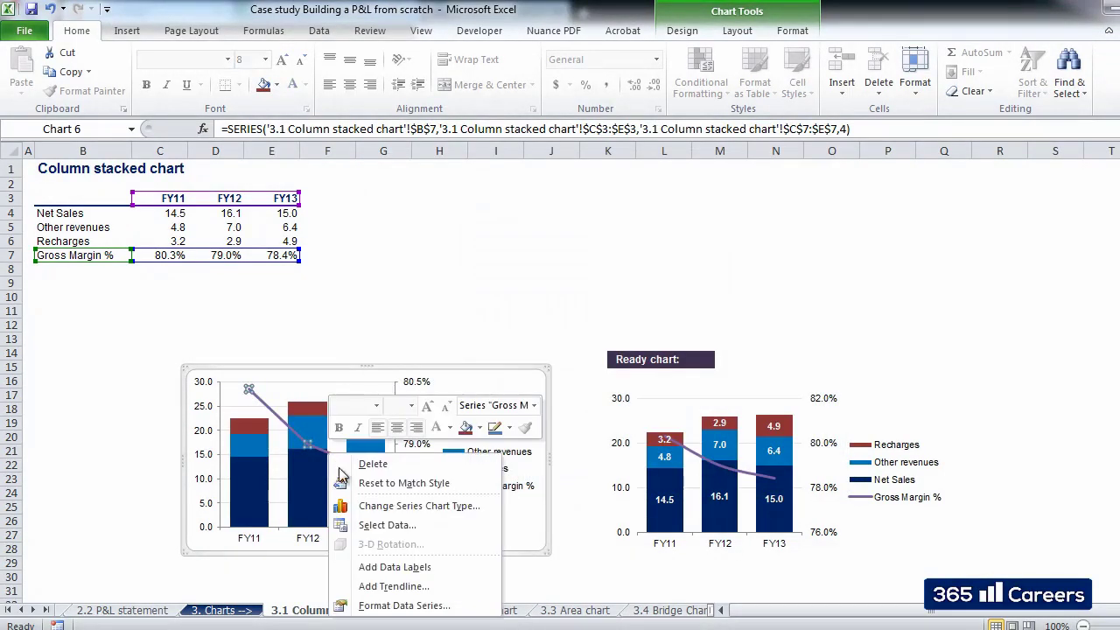
pyautogui.click(385, 605)
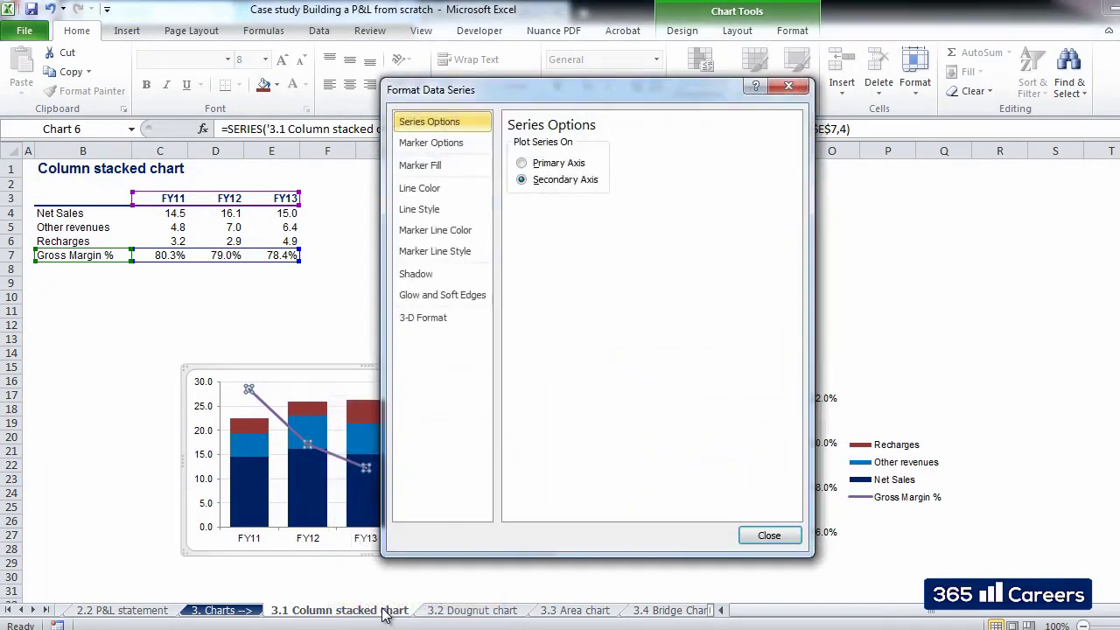
pyautogui.click(443, 208)
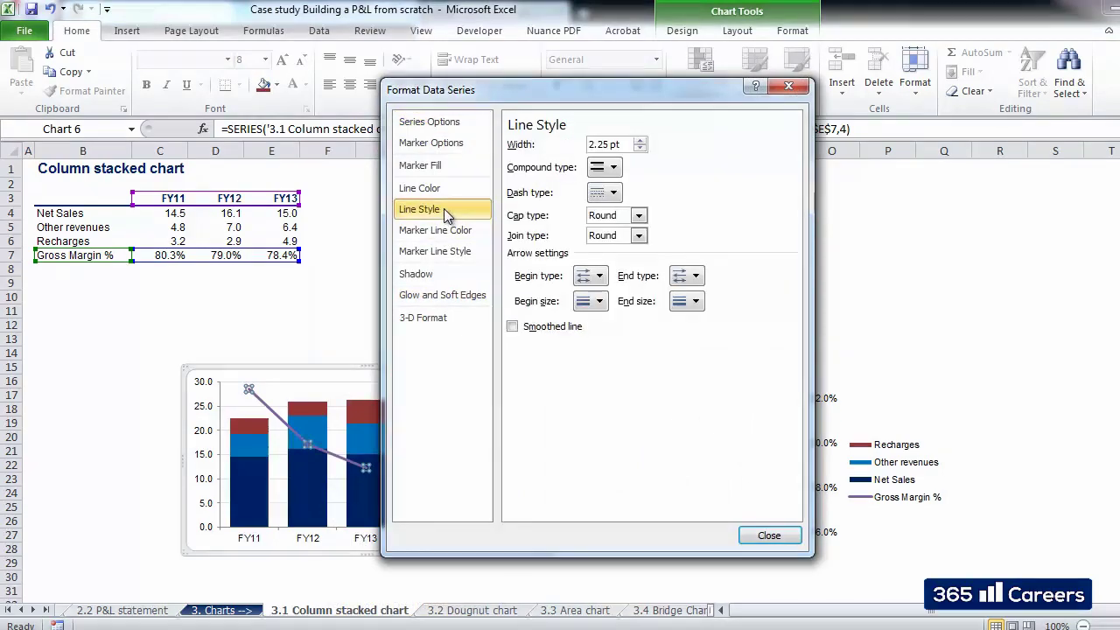
pyautogui.click(550, 333)
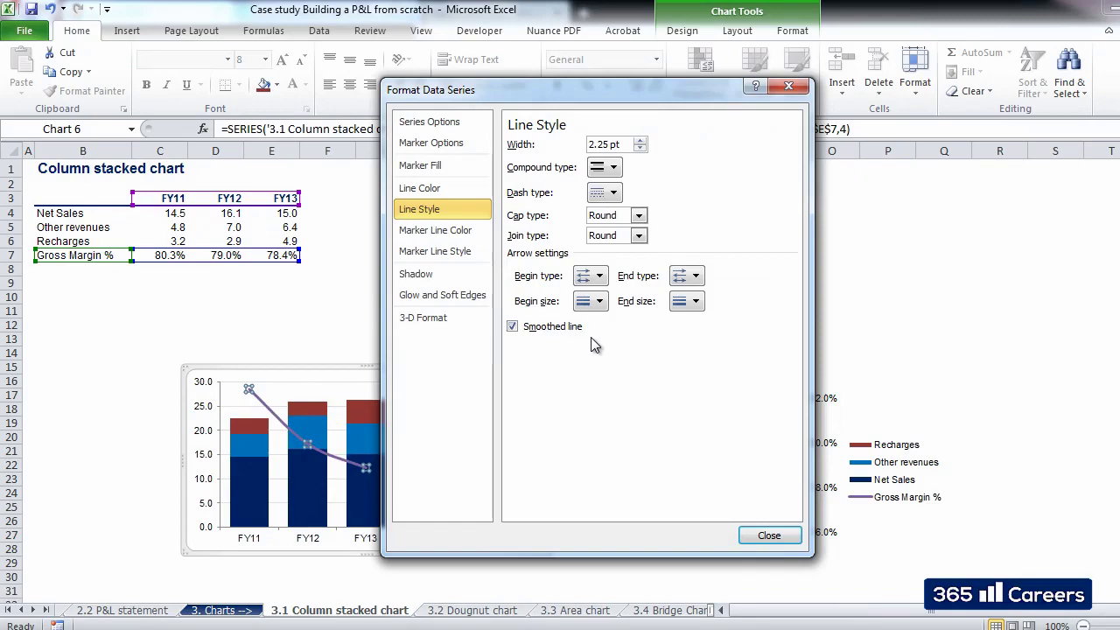
pyautogui.press('Return')
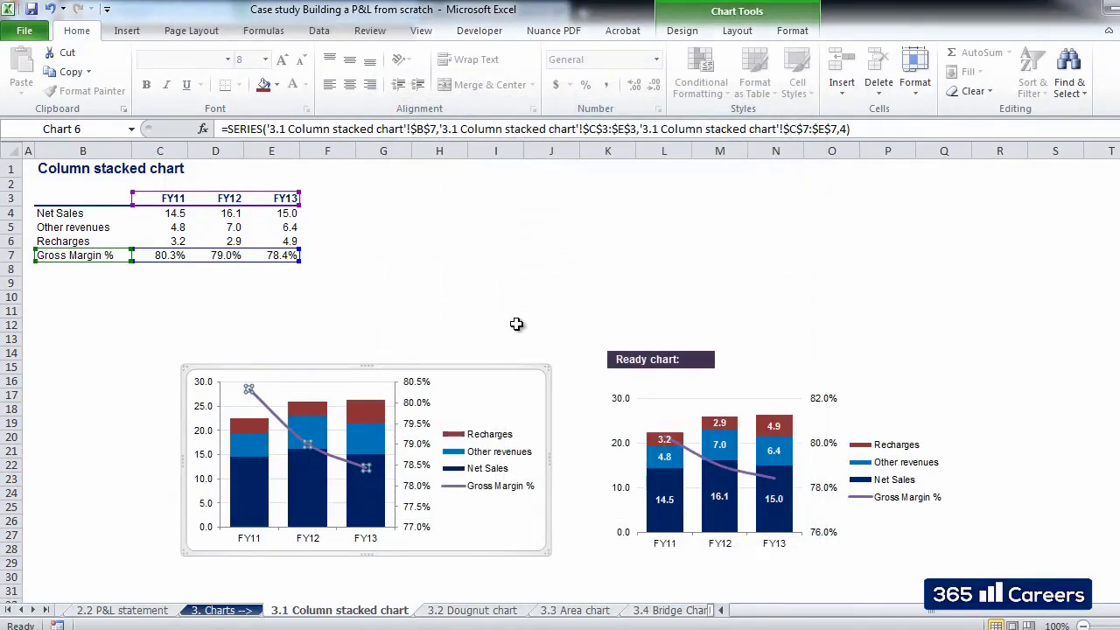
# Add data labels to the Net Sales, Other revenues and Recharges series.
pyautogui.click(502, 322)
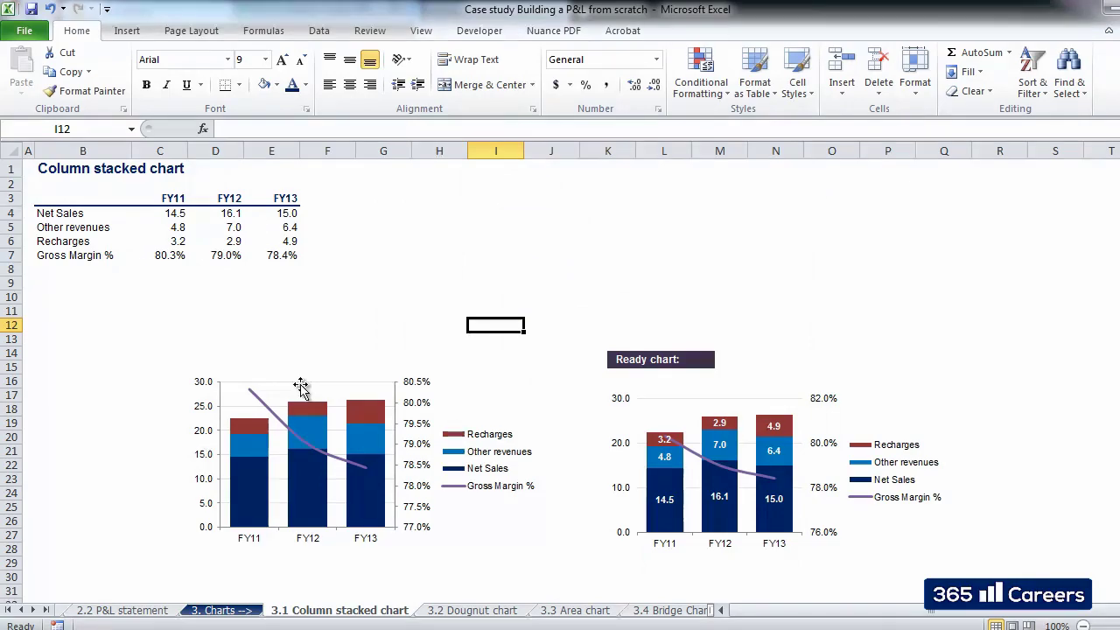
pyautogui.click(255, 475)
pyautogui.rightClick(254, 475)
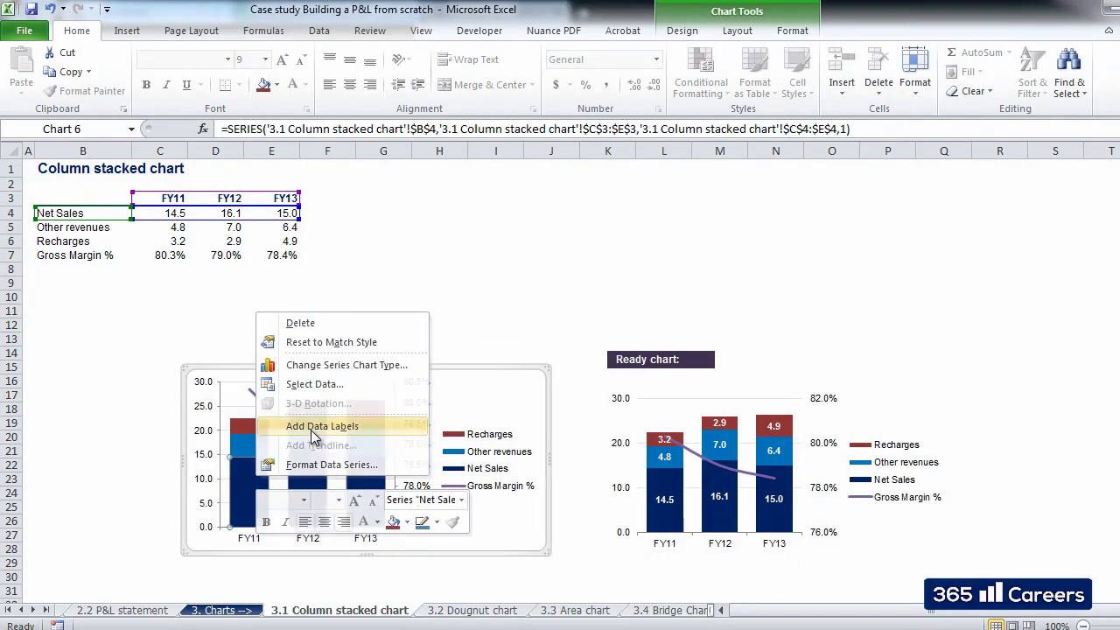
pyautogui.click(310, 430)
pyautogui.click(253, 447)
pyautogui.rightClick(252, 447)
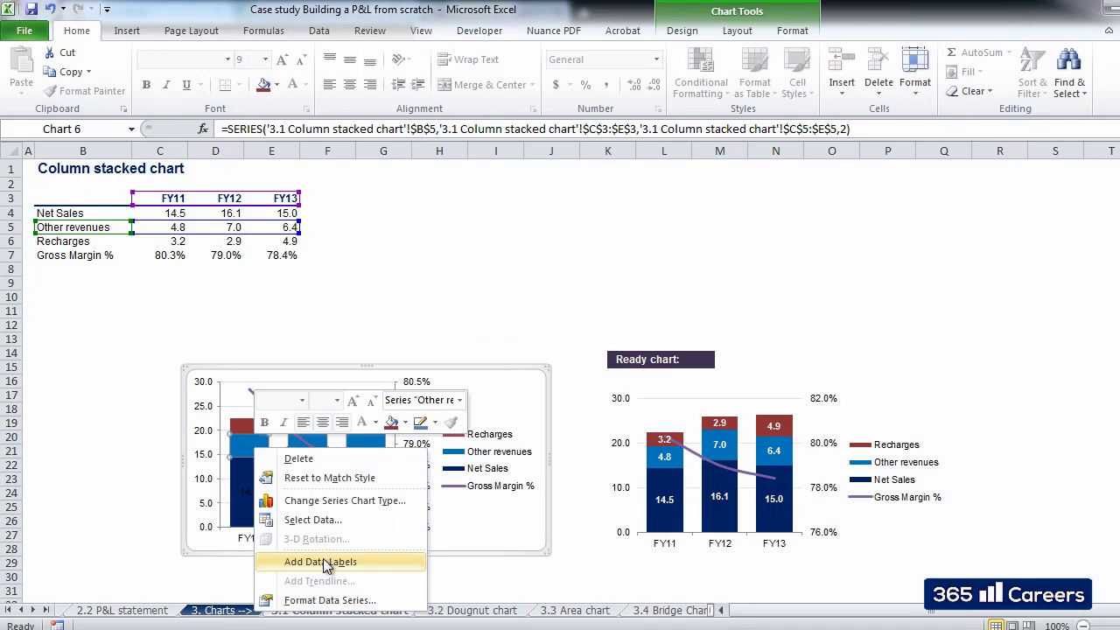
pyautogui.click(324, 565)
pyautogui.click(246, 420)
pyautogui.rightClick(246, 421)
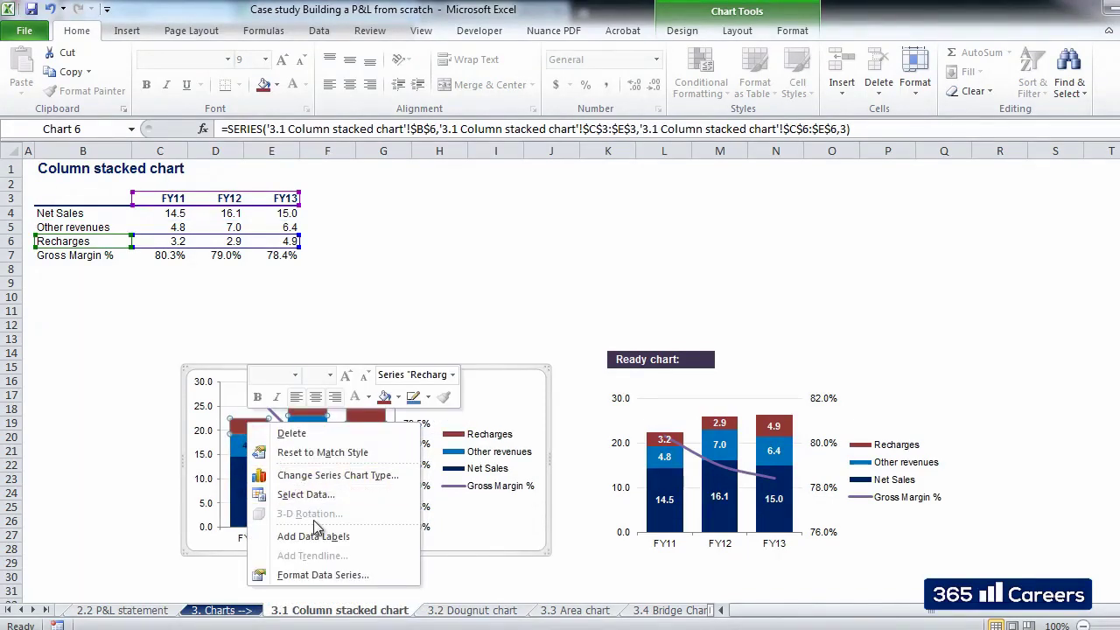
pyautogui.click(313, 535)
# Give the Net Sales, Other revenues and Recharges data labels white font colour and bold.
pyautogui.click(249, 493)
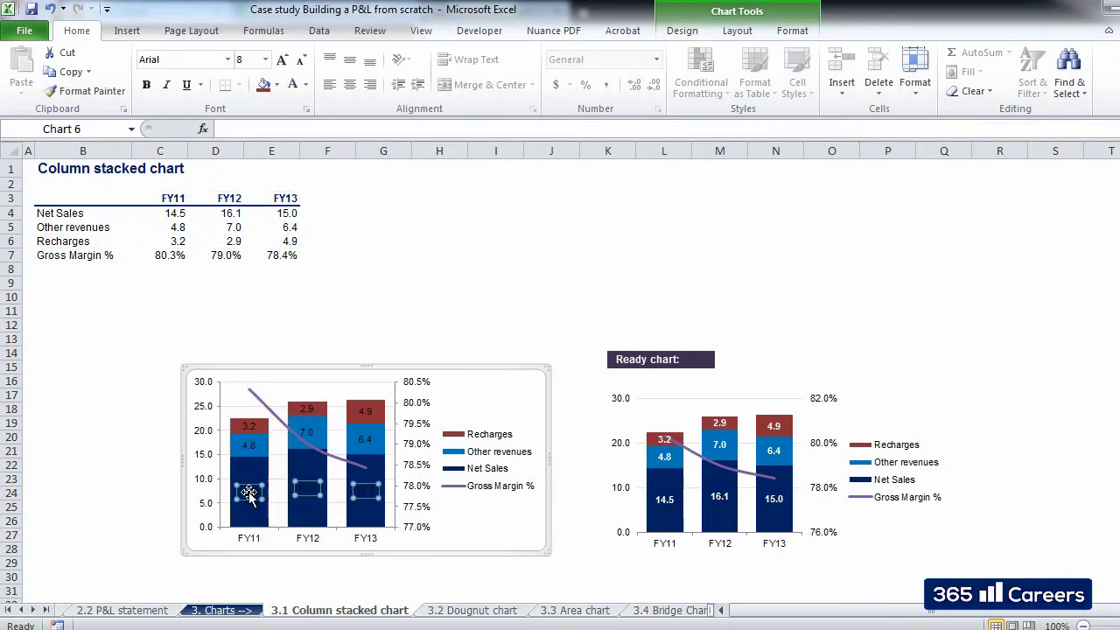
pyautogui.click(292, 82)
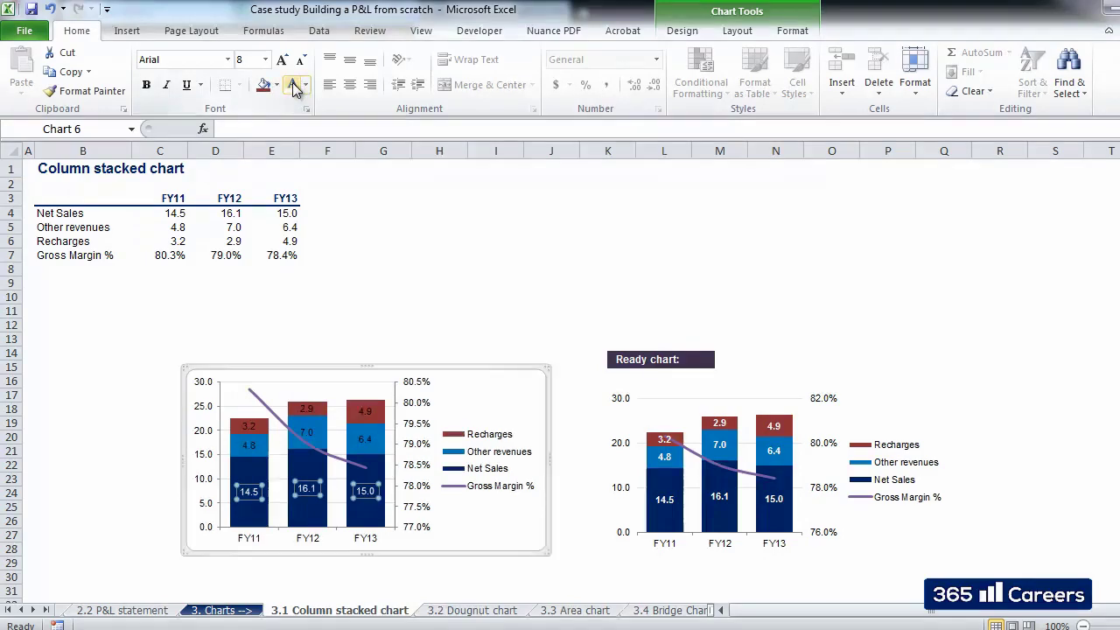
pyautogui.hotkey('ctrl', 'b')
pyautogui.click(250, 444)
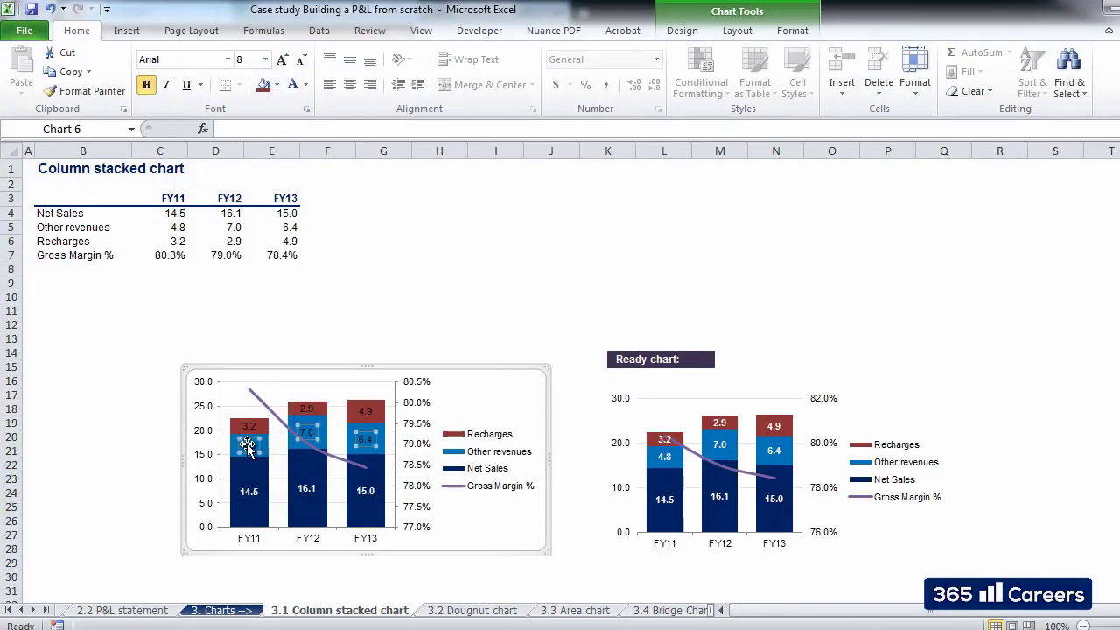
pyautogui.click(292, 88)
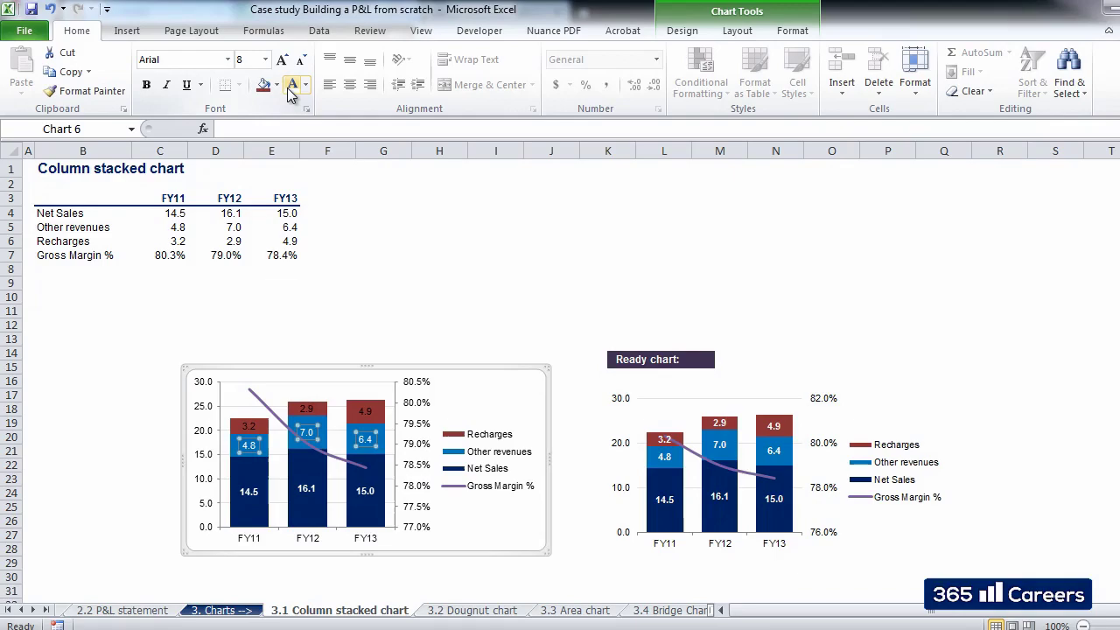
pyautogui.hotkey('ctrl', 'b')
pyautogui.click(249, 426)
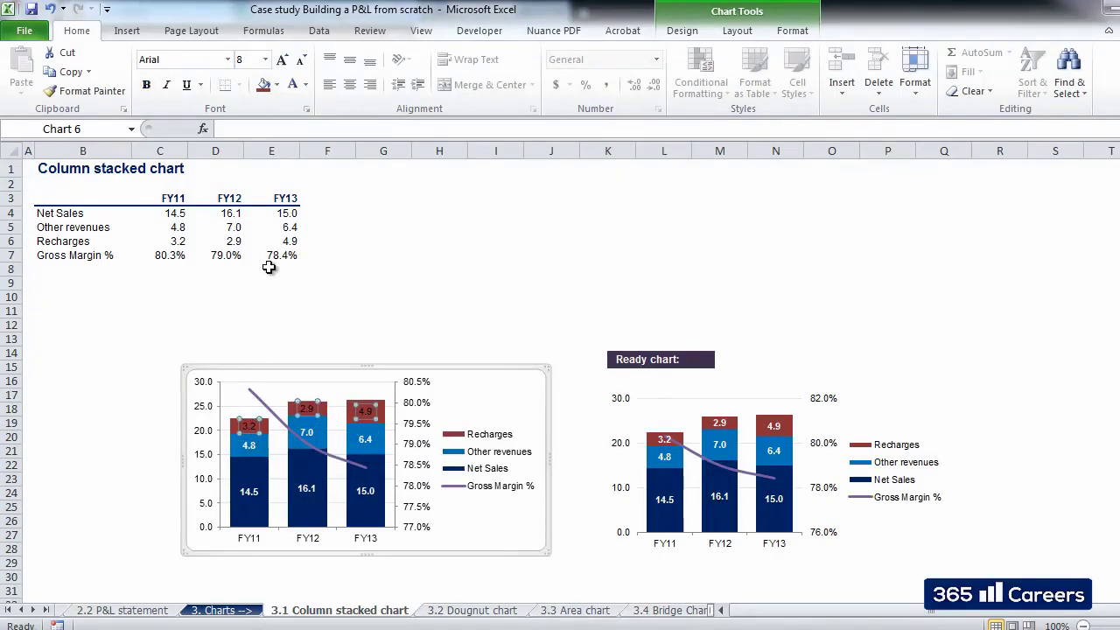
pyautogui.click(292, 84)
pyautogui.hotkey('ctrl', 'b')
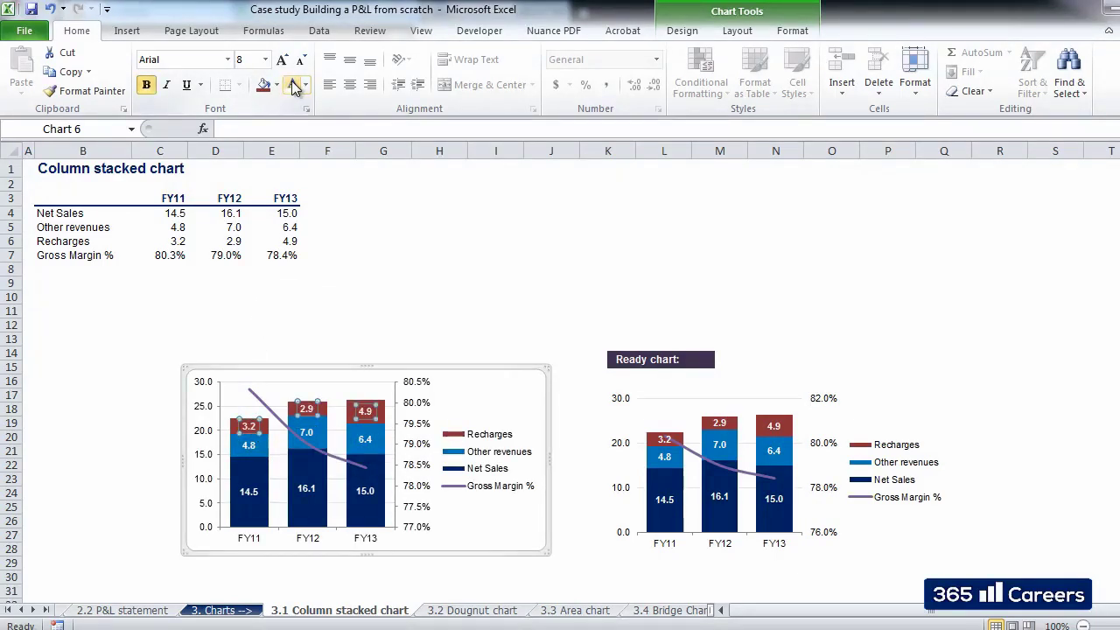
pyautogui.click(371, 353)
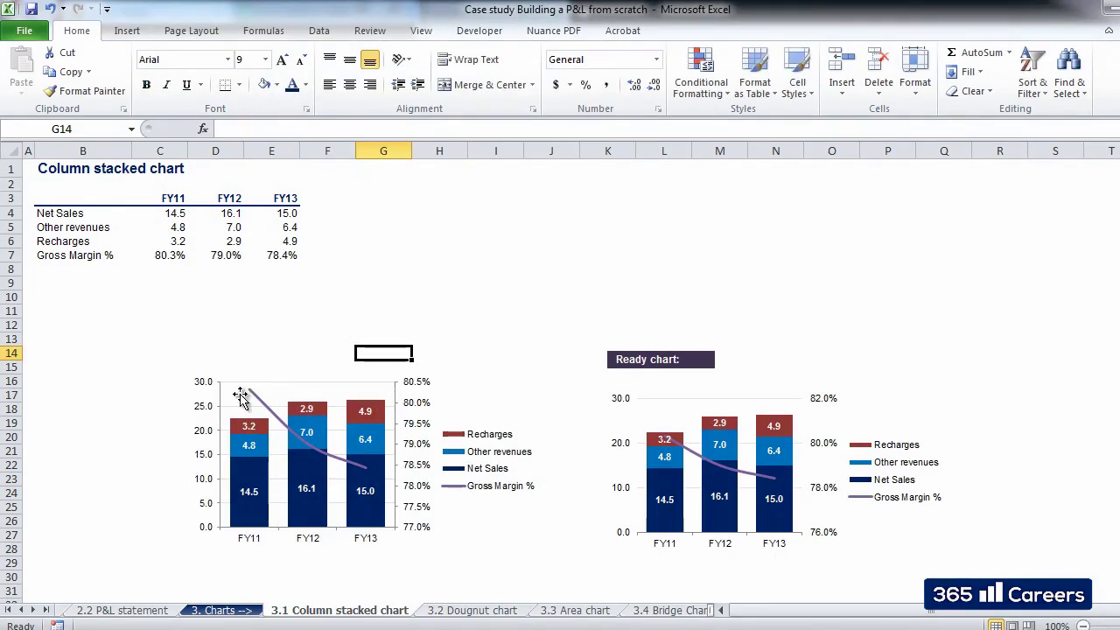
# Set the left value axis line colour to No line.
pyautogui.click(210, 409)
pyautogui.rightClick(210, 410)
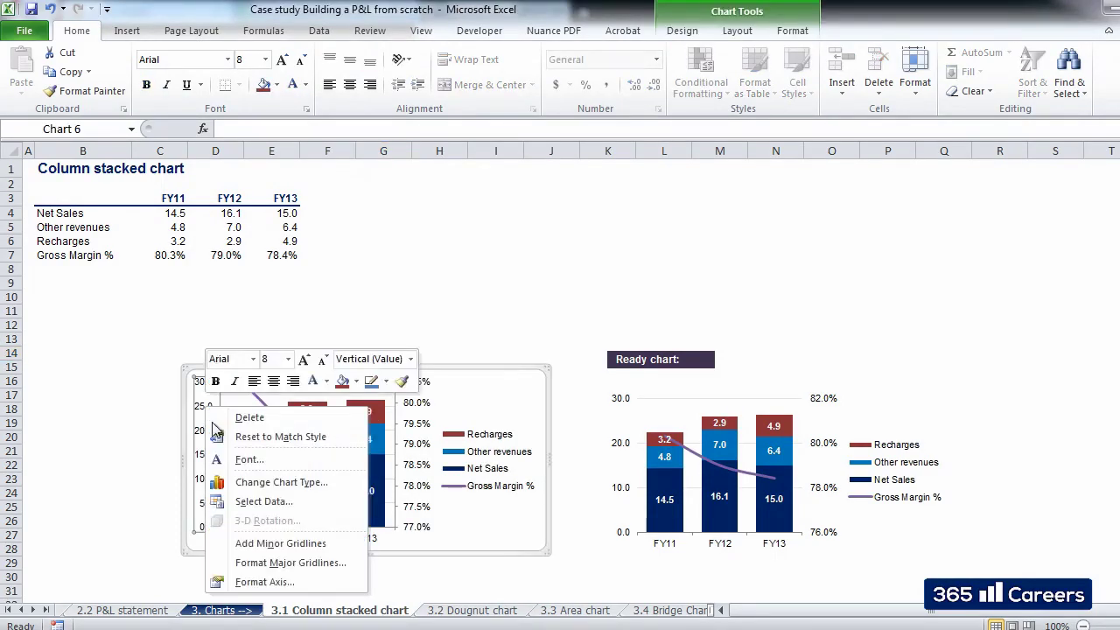
pyautogui.click(267, 584)
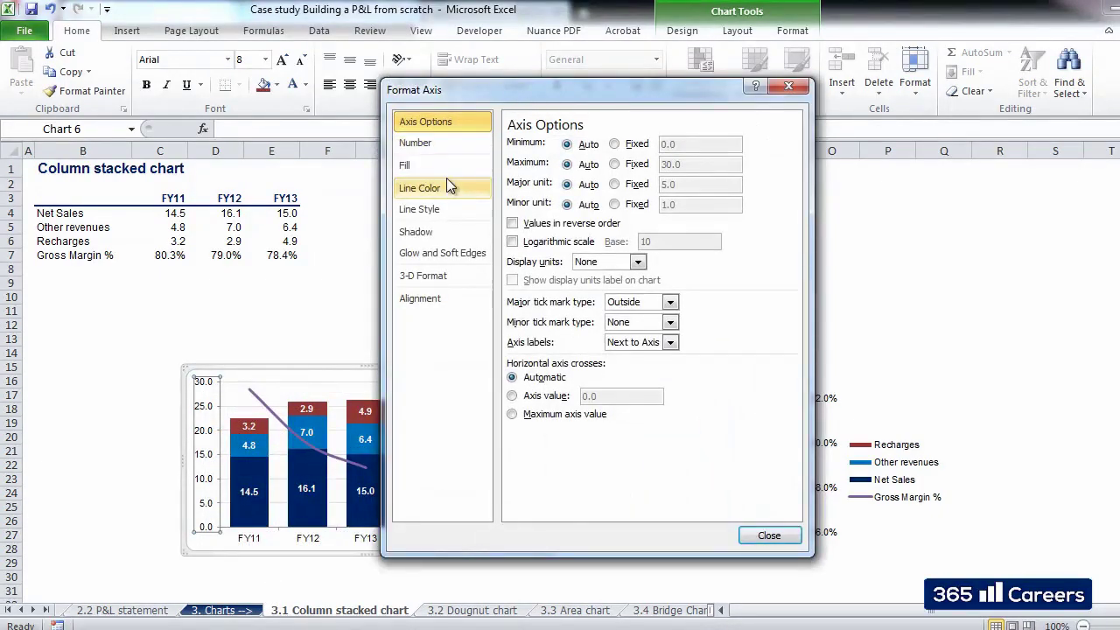
pyautogui.click(449, 187)
pyautogui.click(530, 147)
pyautogui.press('Escape')
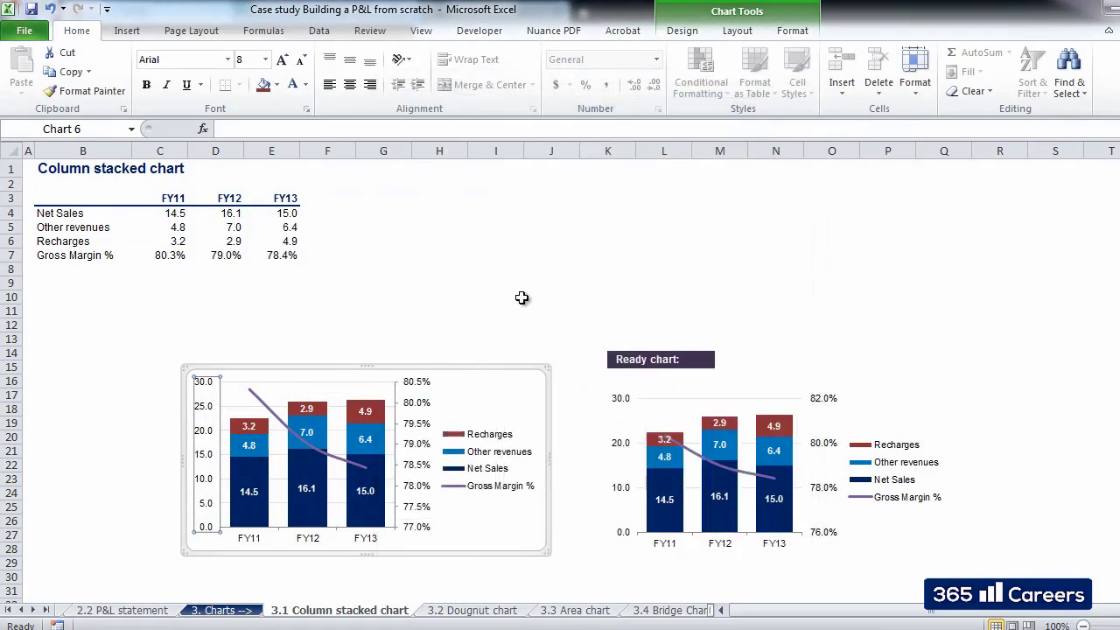
# Set the gross margin percentage axis line colour to No line.
pyautogui.rightClick(416, 422)
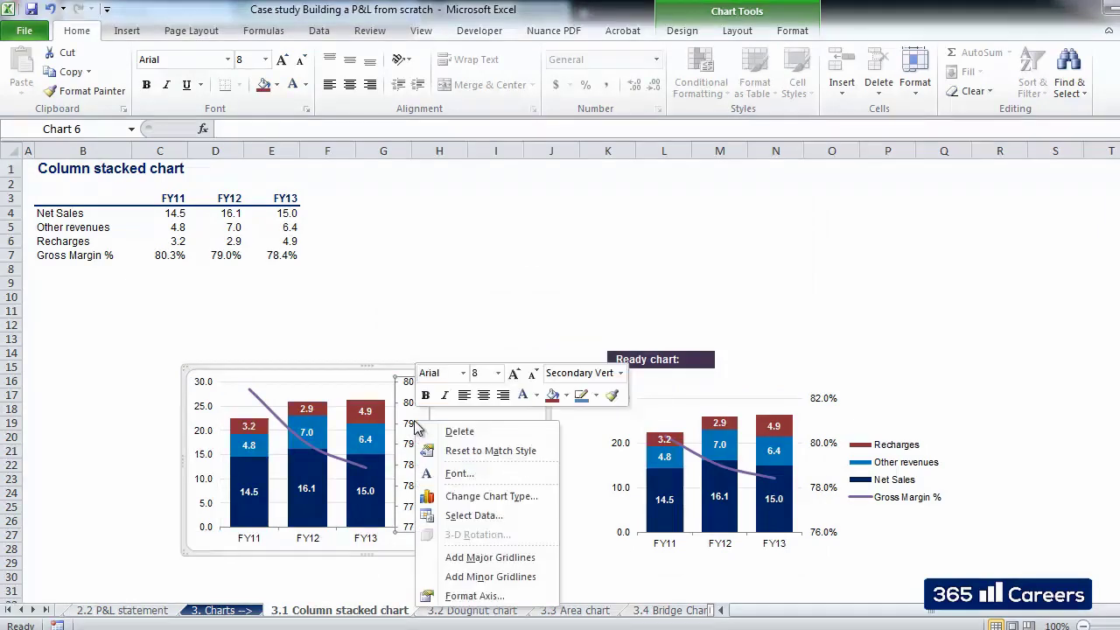
pyautogui.click(474, 596)
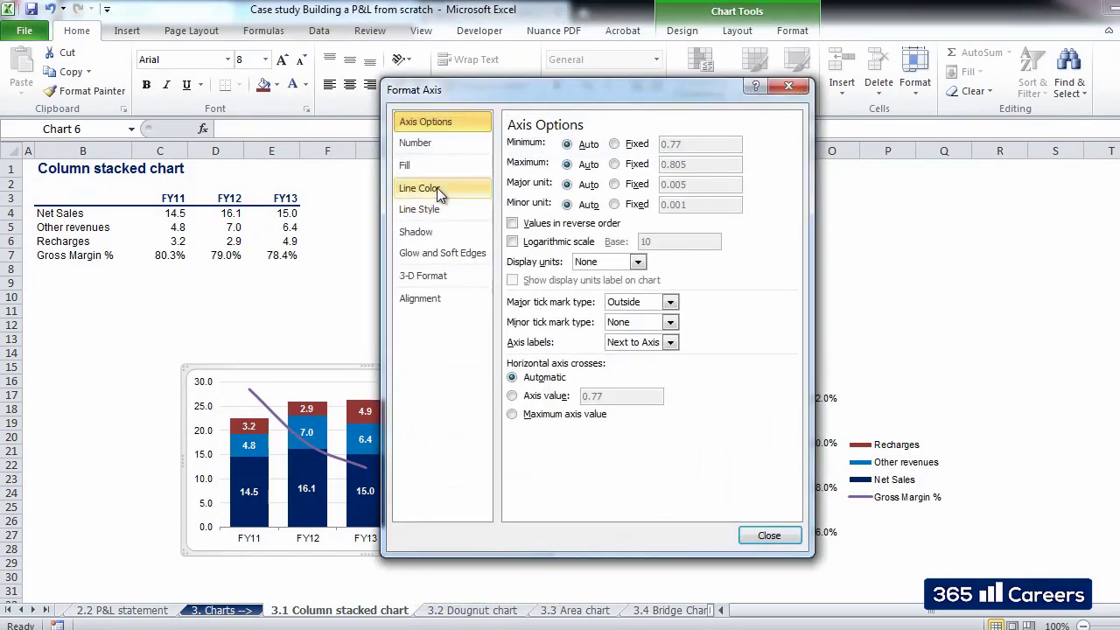
pyautogui.click(437, 187)
pyautogui.click(528, 147)
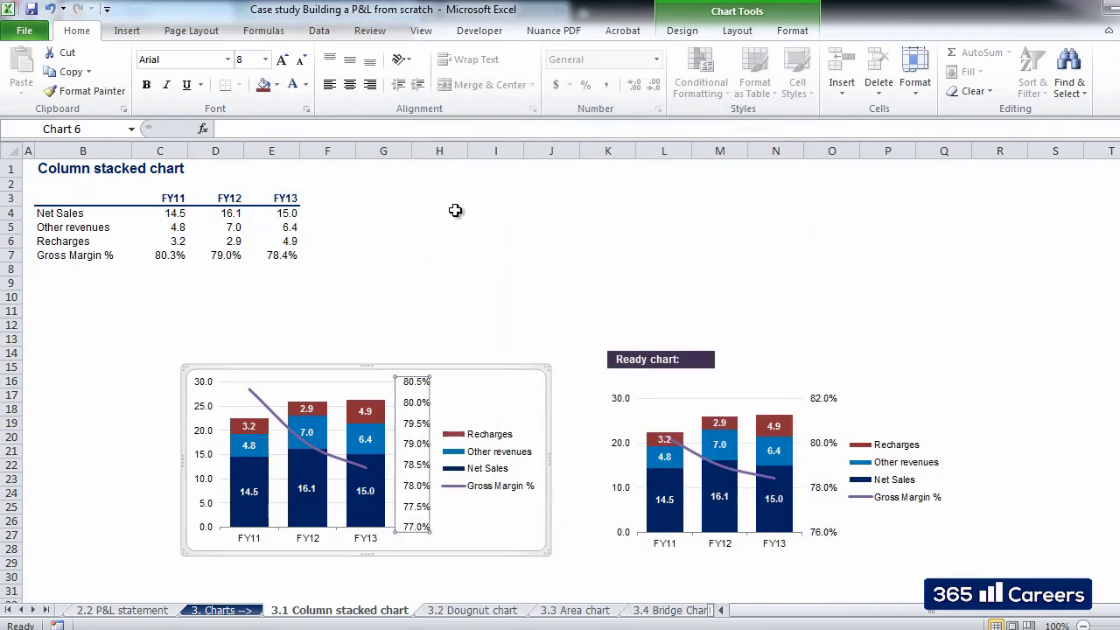
pyautogui.click(452, 213)
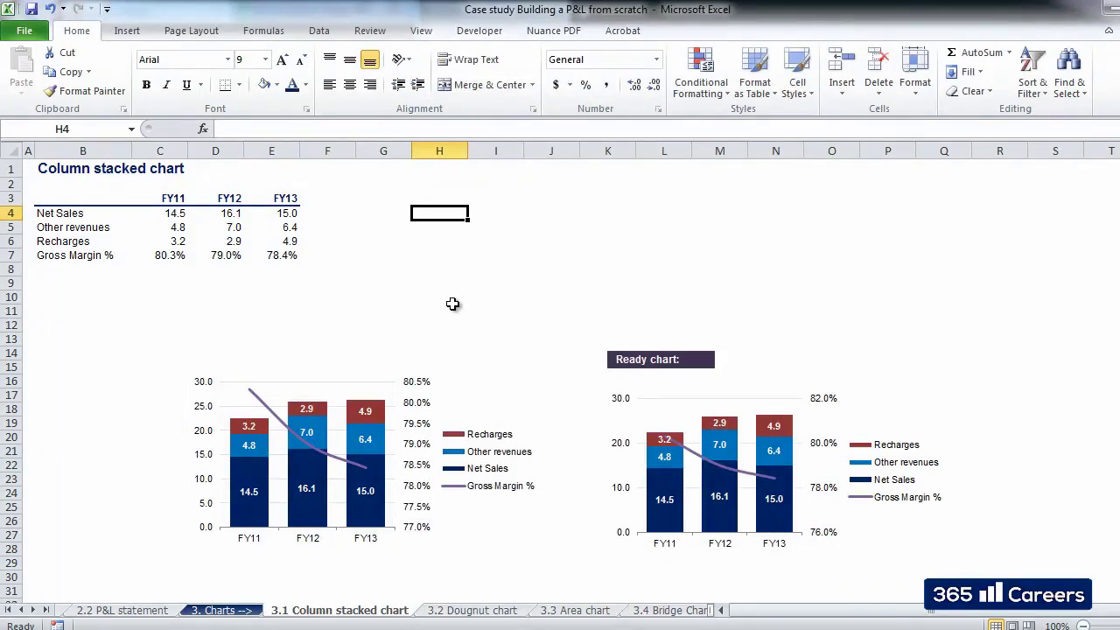
# Fix the gross margin axis at minimum 0.76, maximum 0.82 and major unit 0.02.
pyautogui.click(416, 429)
pyautogui.rightClick(416, 429)
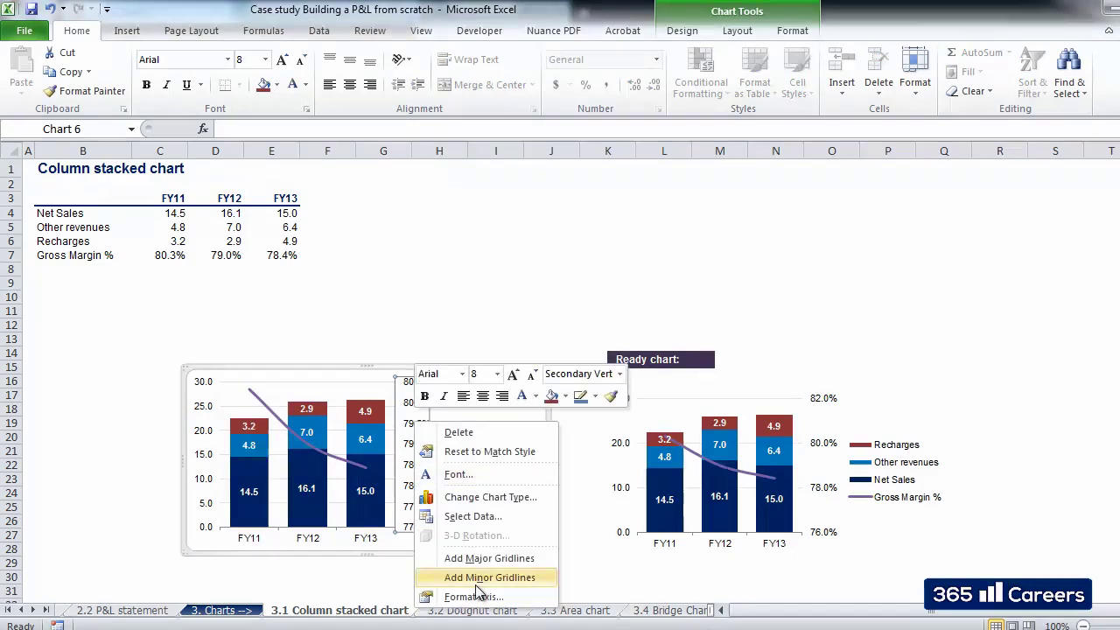
pyautogui.click(525, 594)
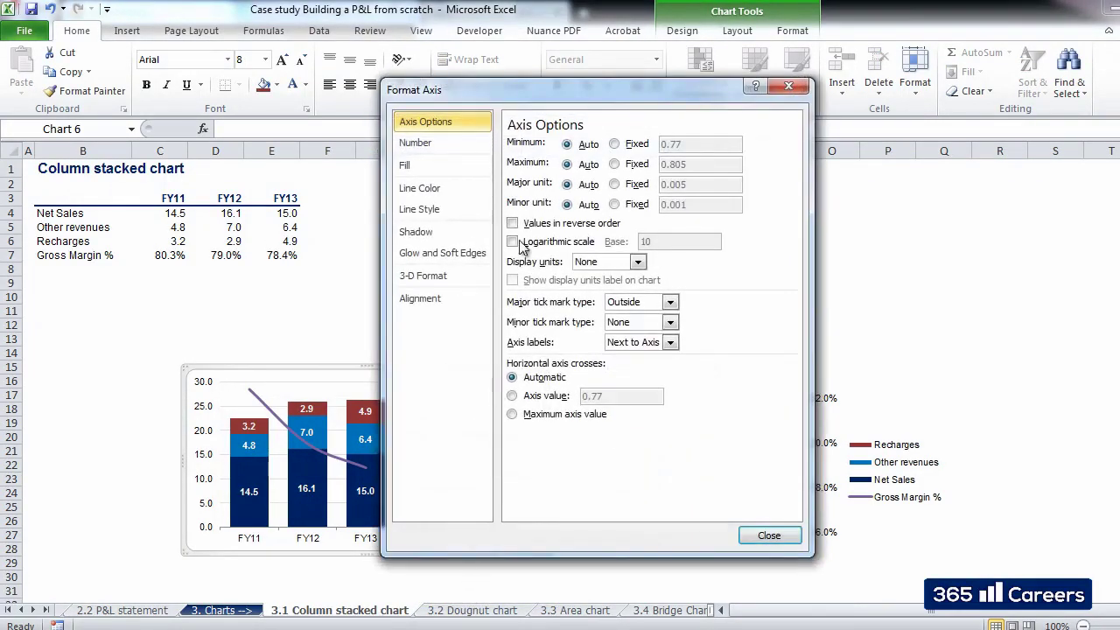
pyautogui.click(615, 164)
pyautogui.click(697, 164)
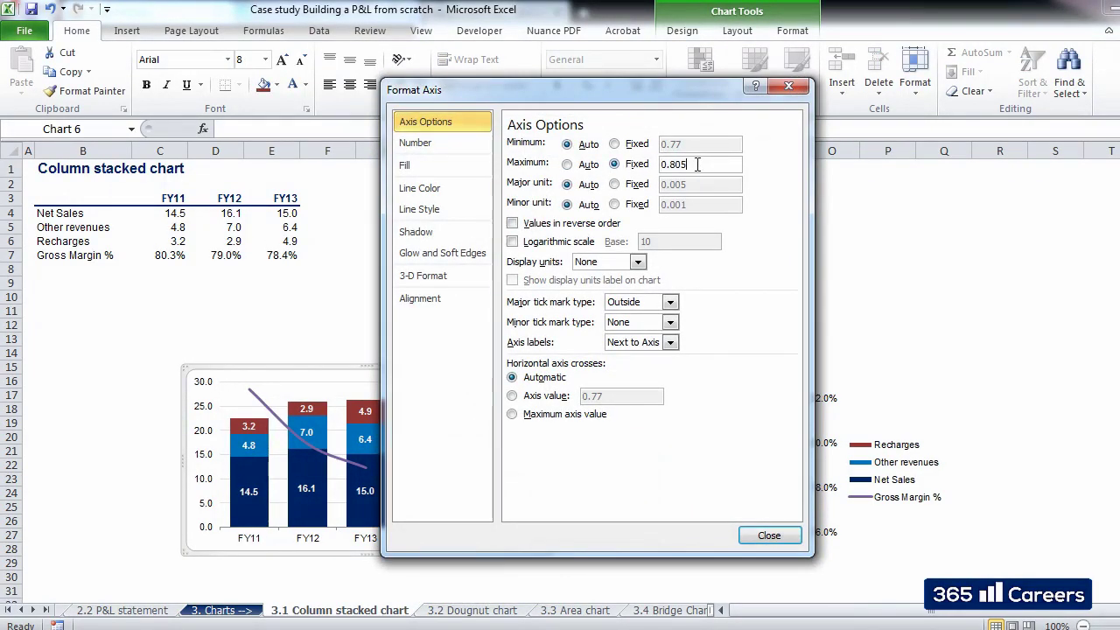
pyautogui.write('2')
pyautogui.click(689, 143)
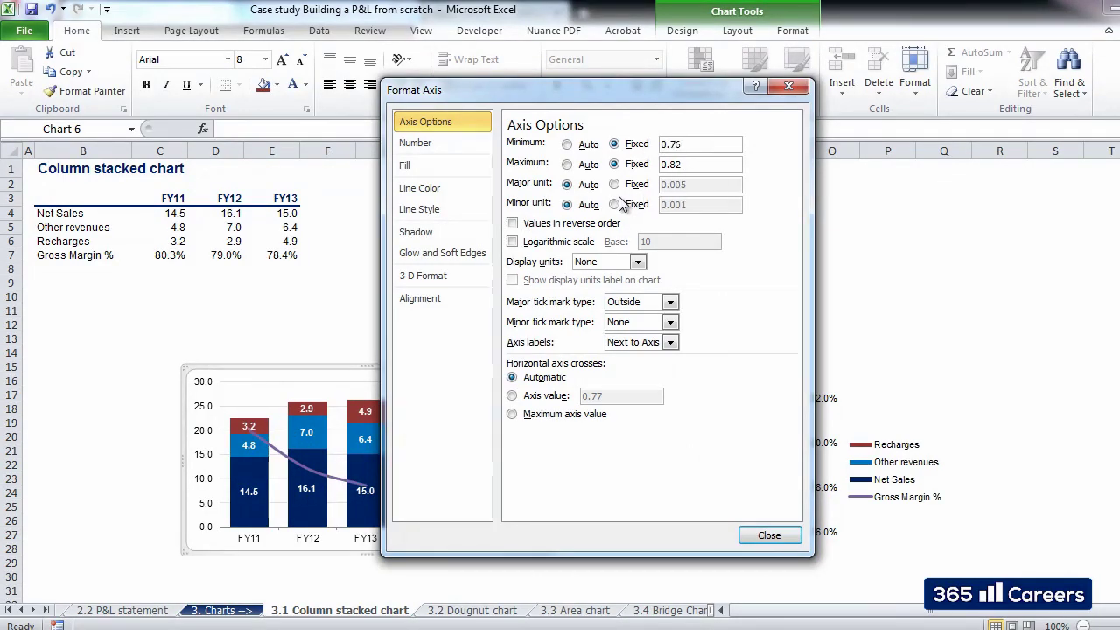
pyautogui.click(677, 183)
pyautogui.write('2')
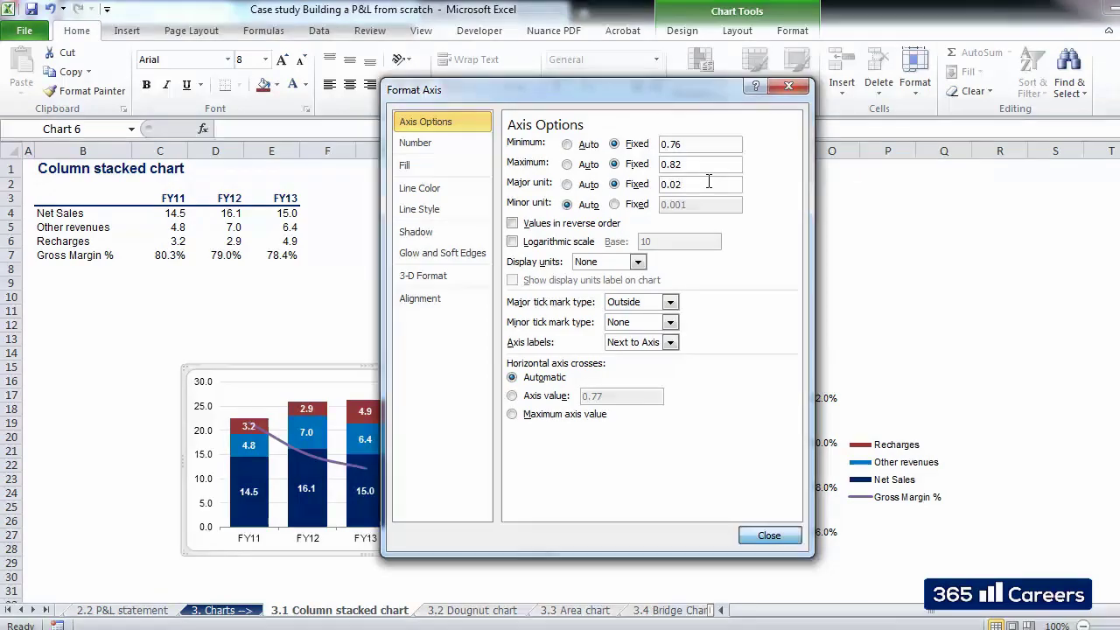
pyautogui.click(769, 536)
# Set the left value axis major unit to a fixed 10.
pyautogui.click(201, 440)
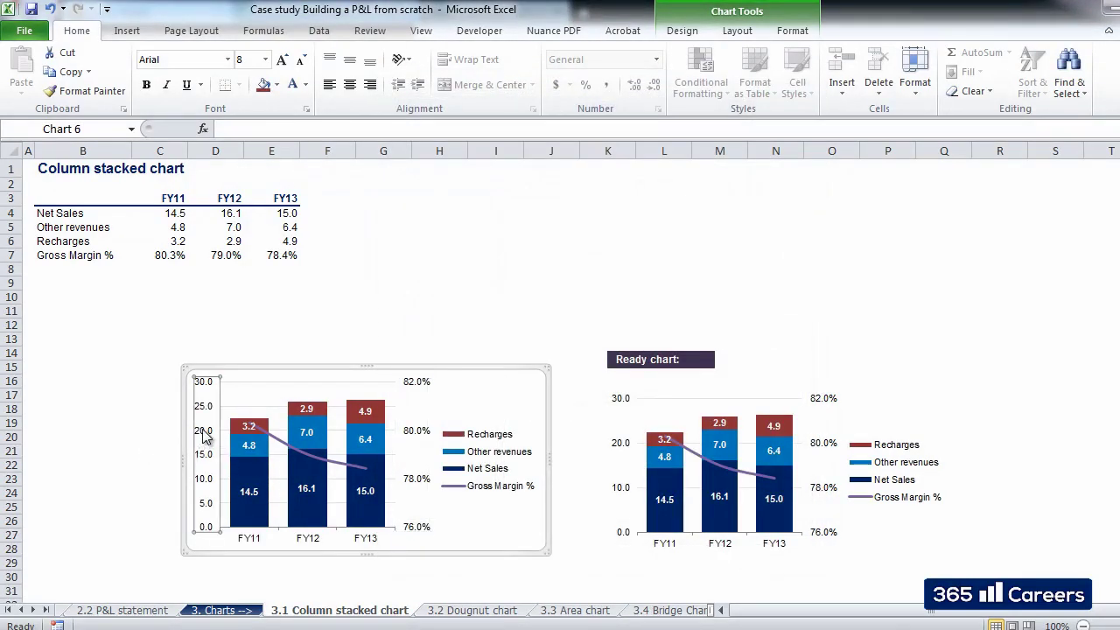
pyautogui.rightClick(201, 439)
pyautogui.click(294, 604)
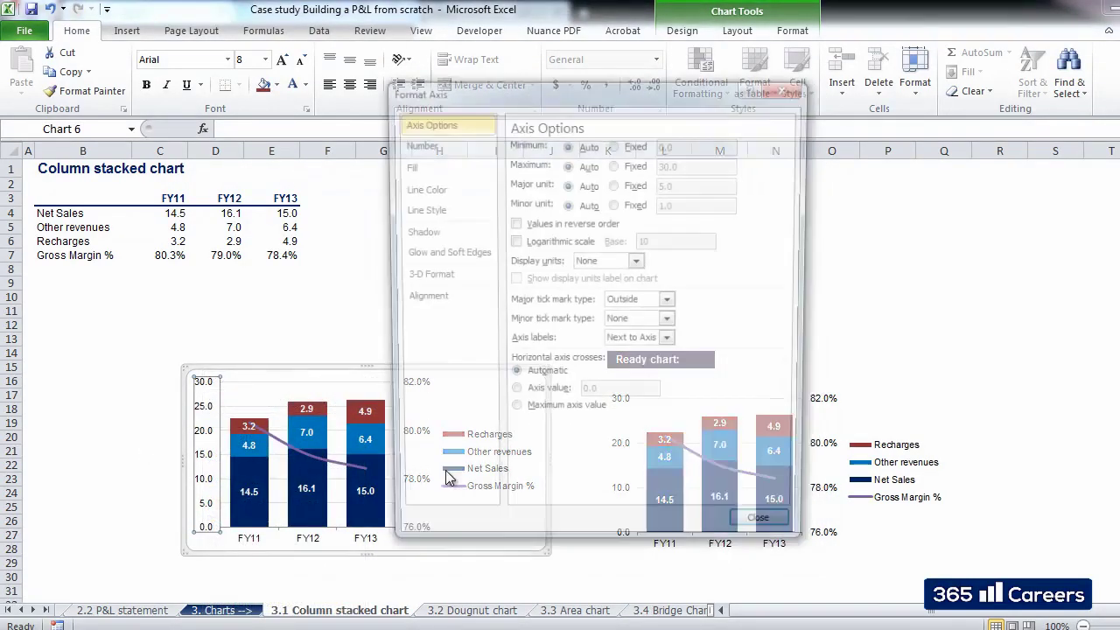
pyautogui.click(674, 184)
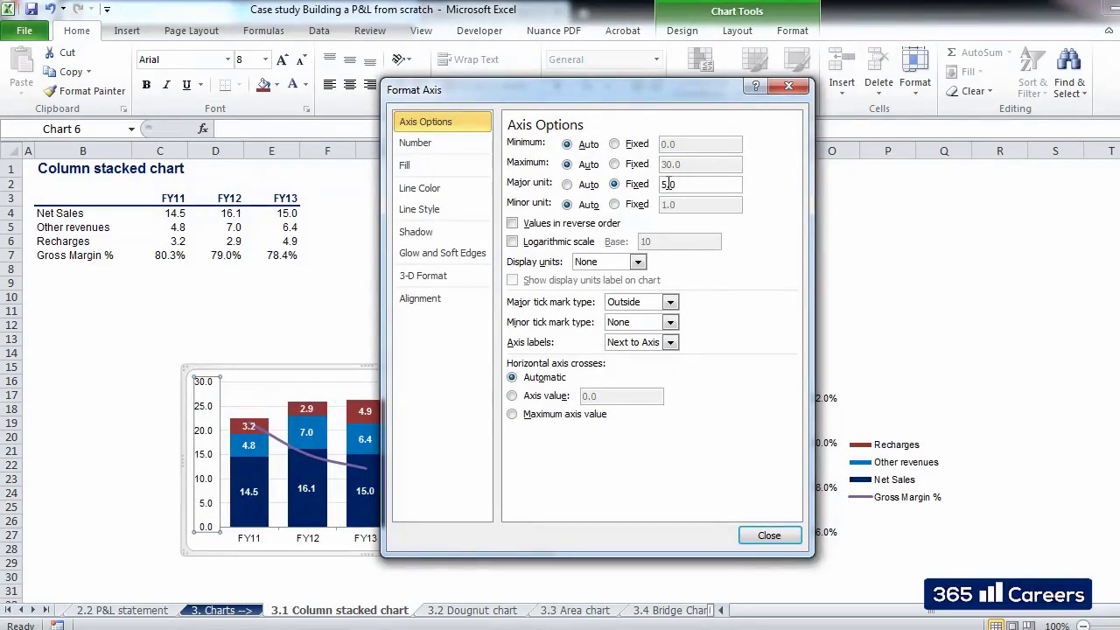
pyautogui.press('Return')
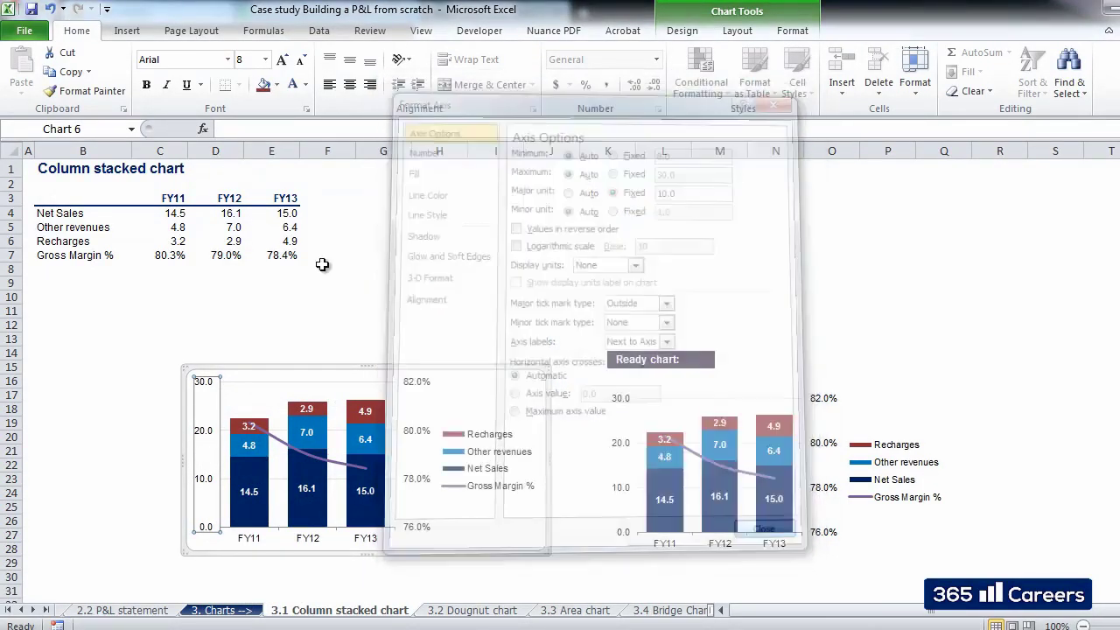
pyautogui.click(132, 354)
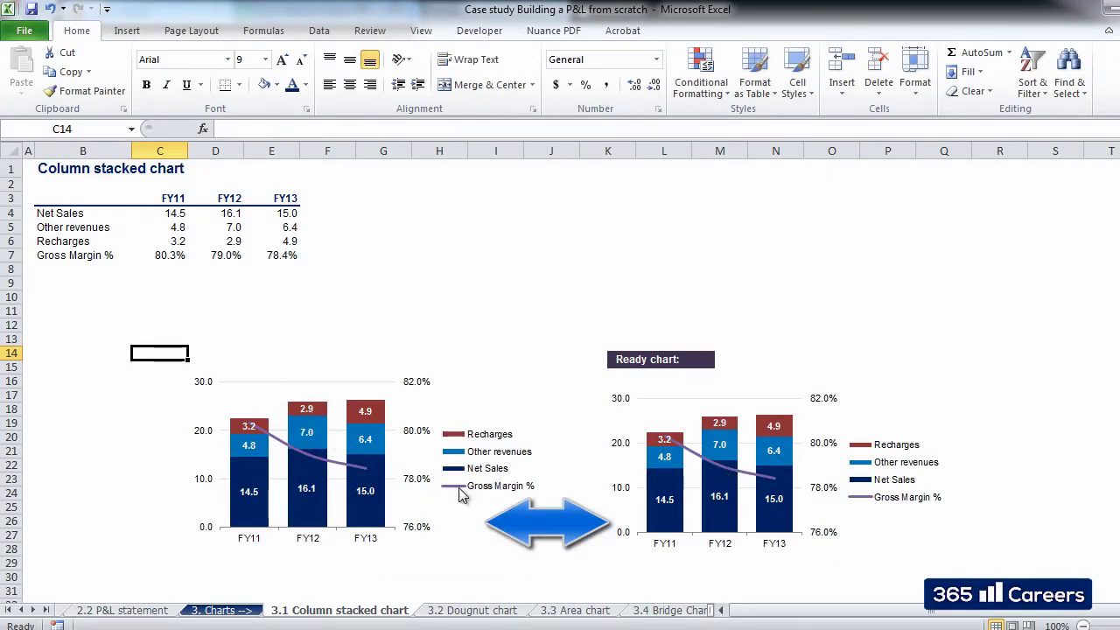
# Drag the stacked column chart a few pixels right and down beside the ready chart.
pyautogui.click(485, 367)
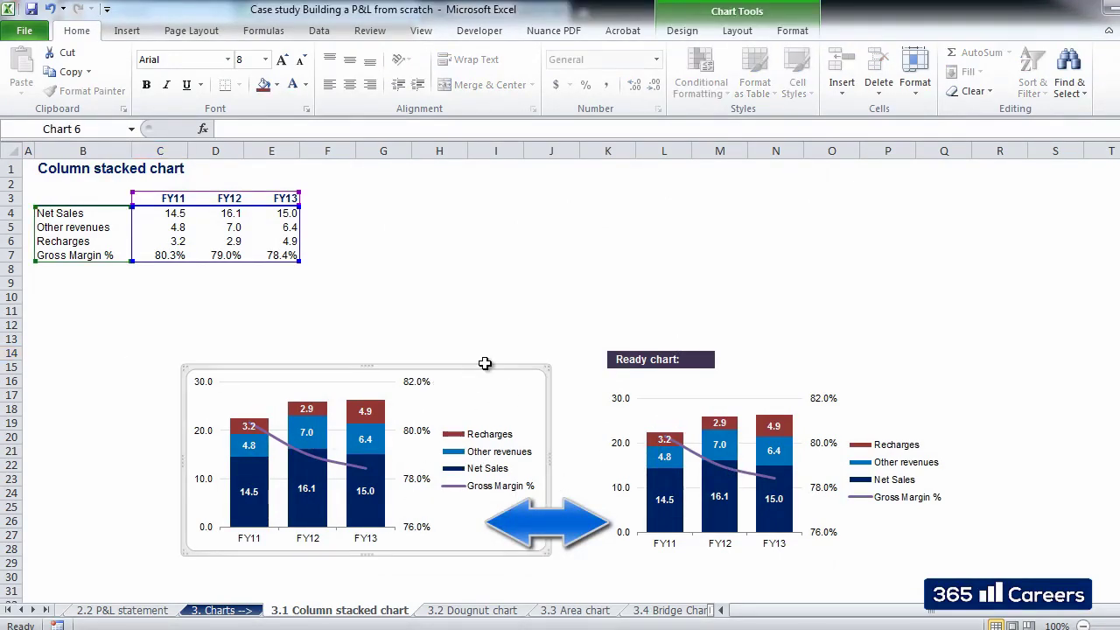
pyautogui.moveTo(485, 367); pyautogui.dragTo(495, 375)
pyautogui.click(486, 331)
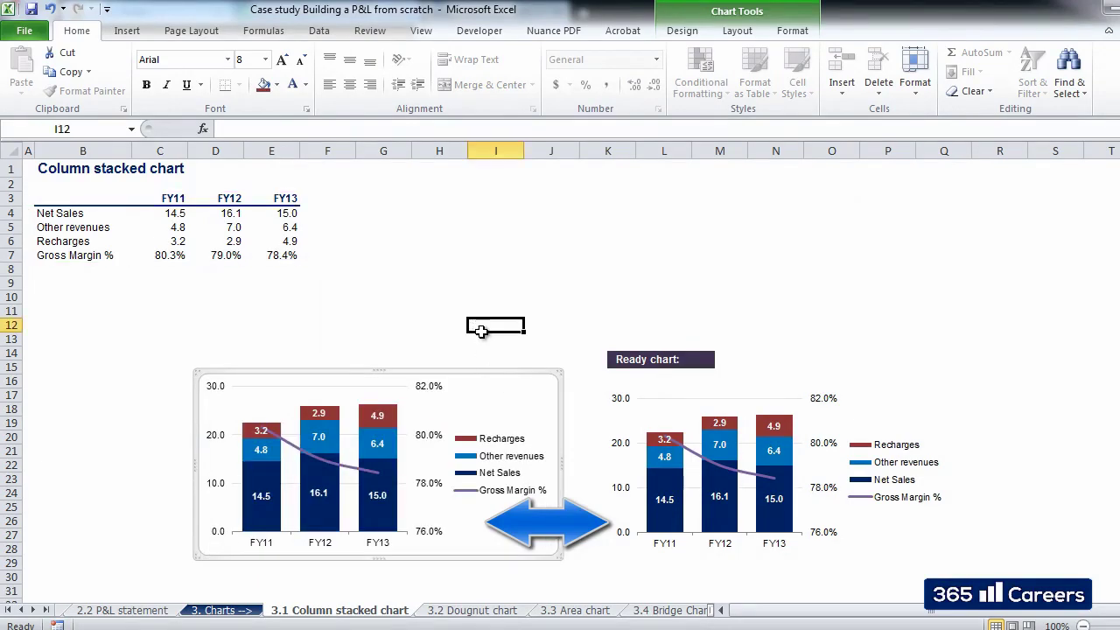